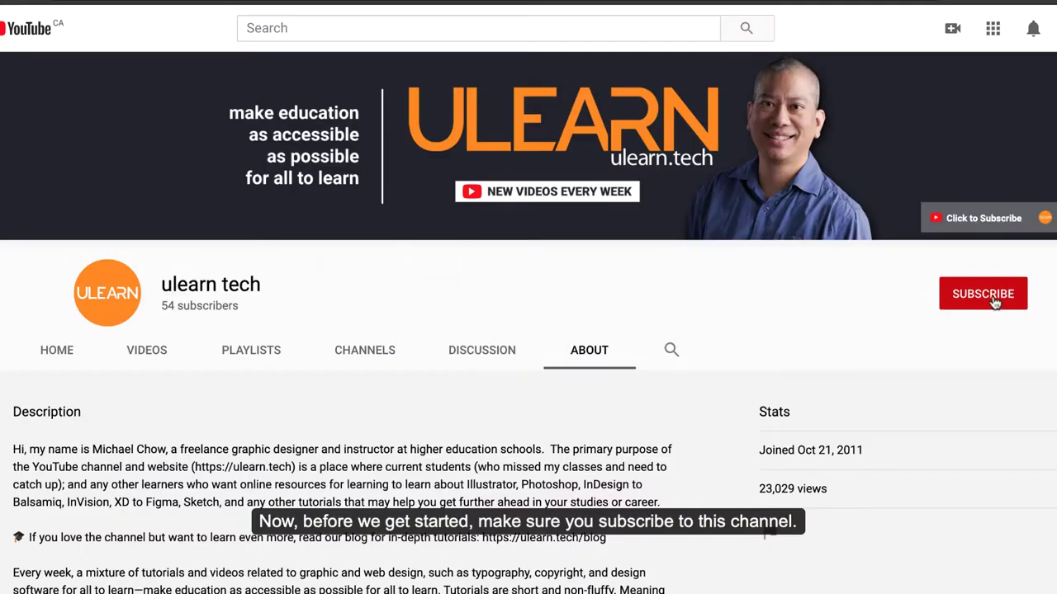
Subscribe to the ulearn tech channel on YouTube with notifications set to All
left_click(995, 303)
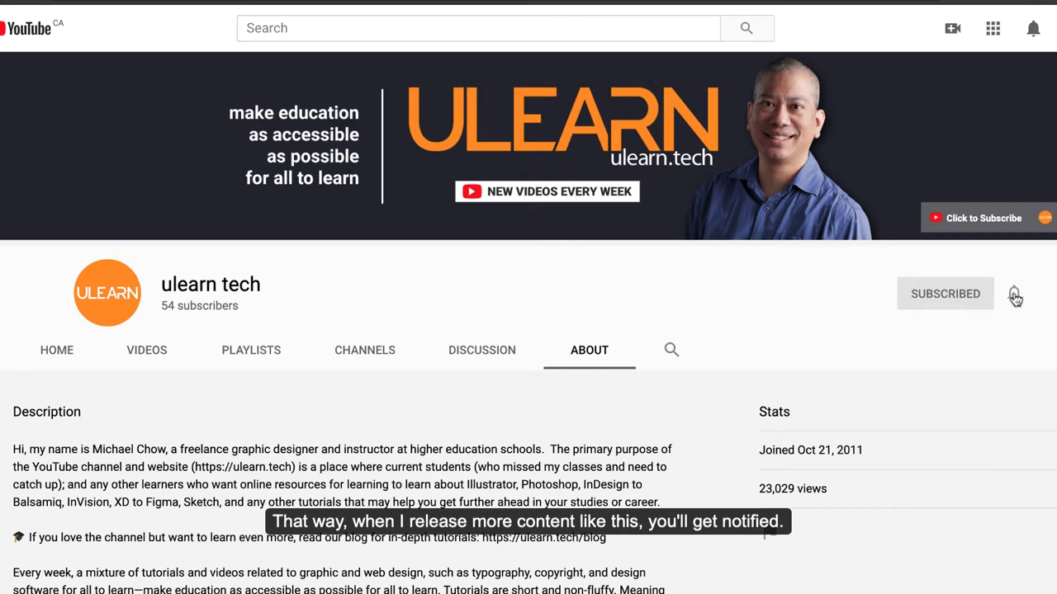
left_click(1010, 297)
left_click(932, 333)
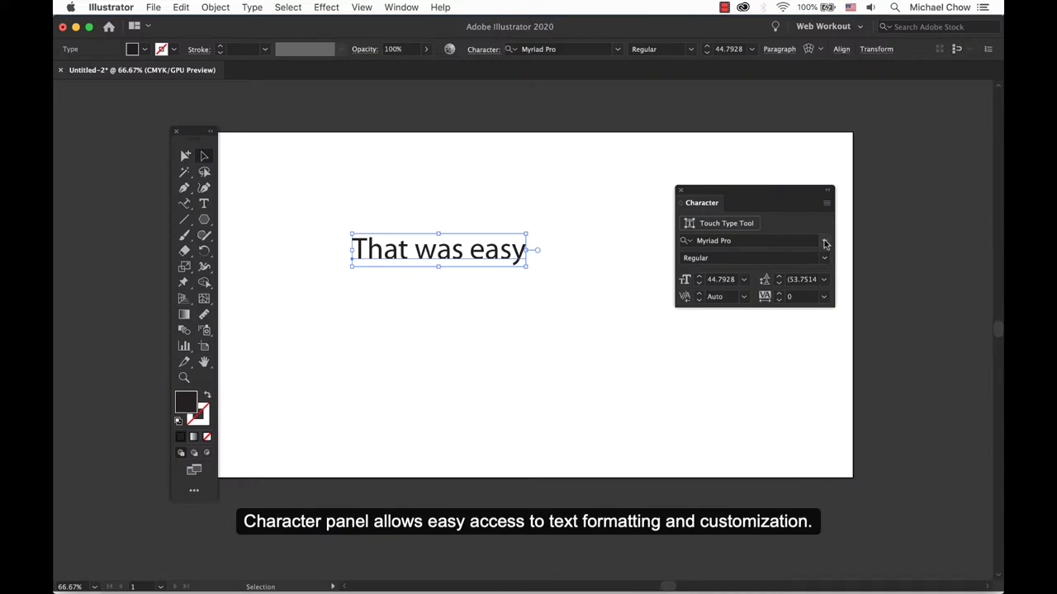
Set the text to Lato Bold at 72 pt
left_click(824, 240)
left_click(710, 326)
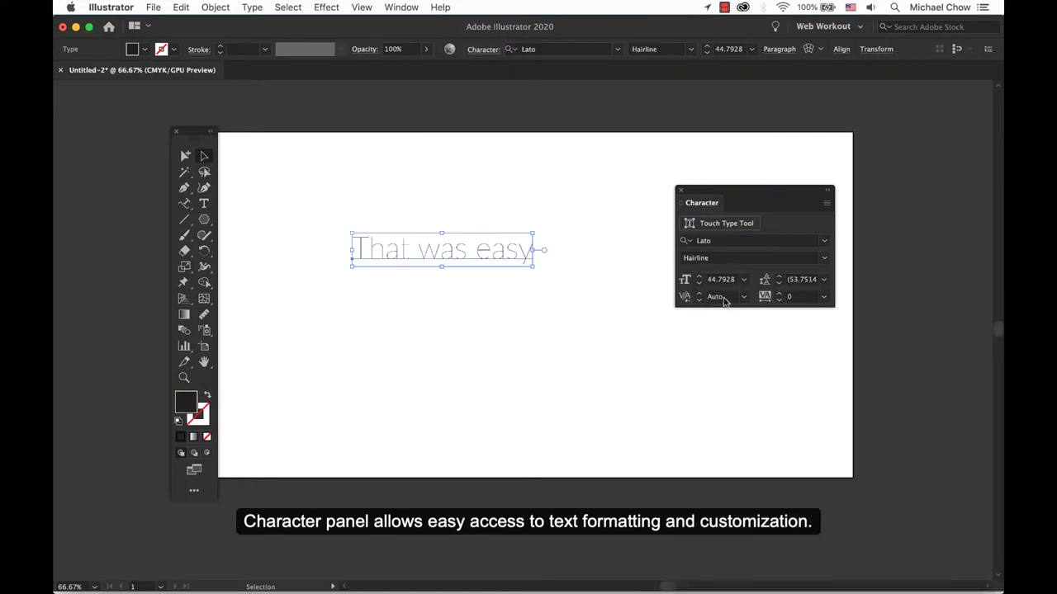
left_click(824, 259)
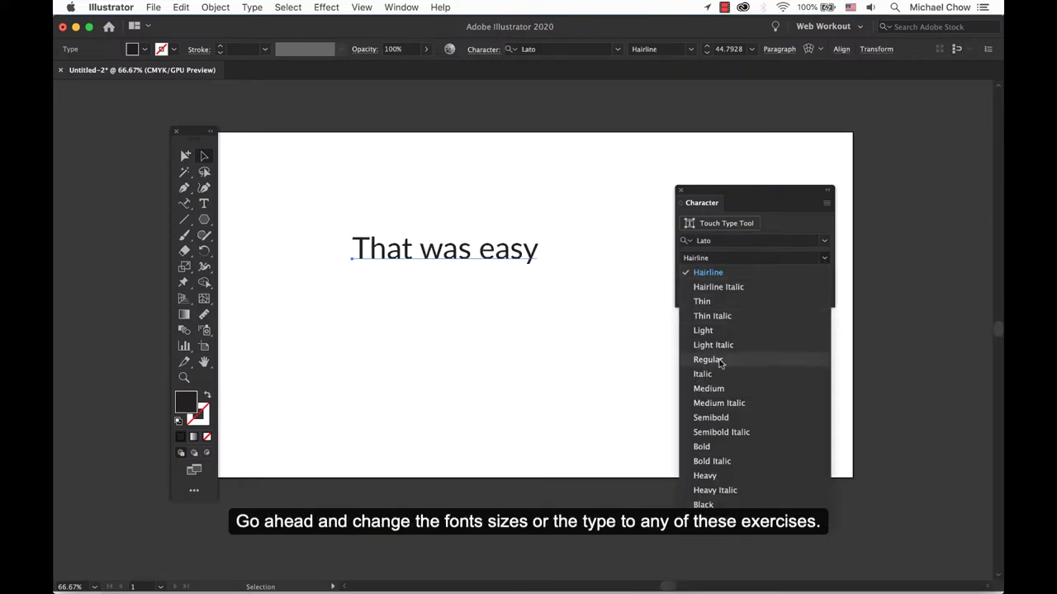
left_click(719, 441)
left_click(744, 279)
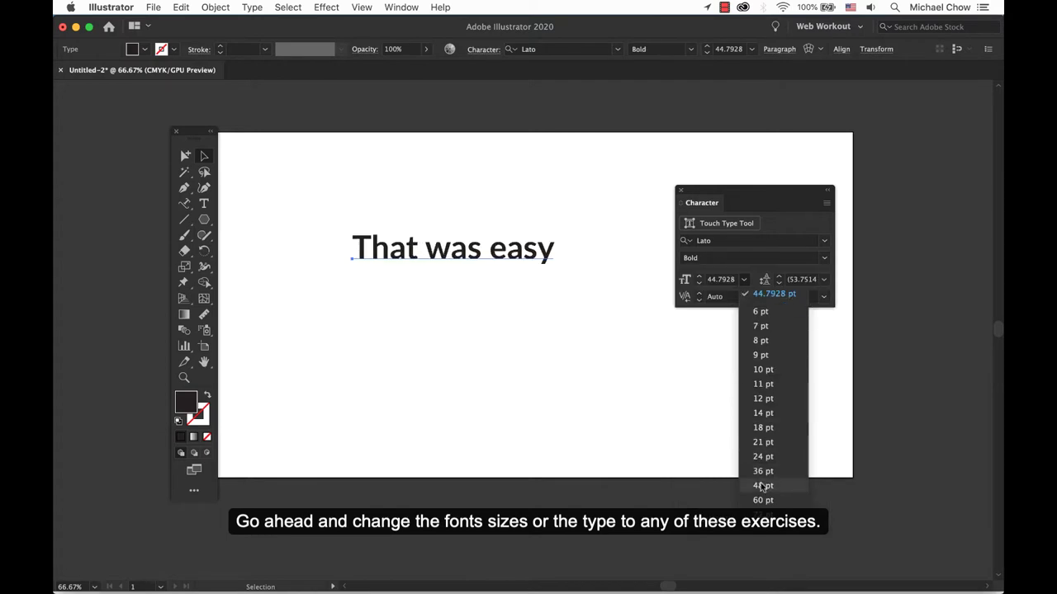
left_click(763, 514)
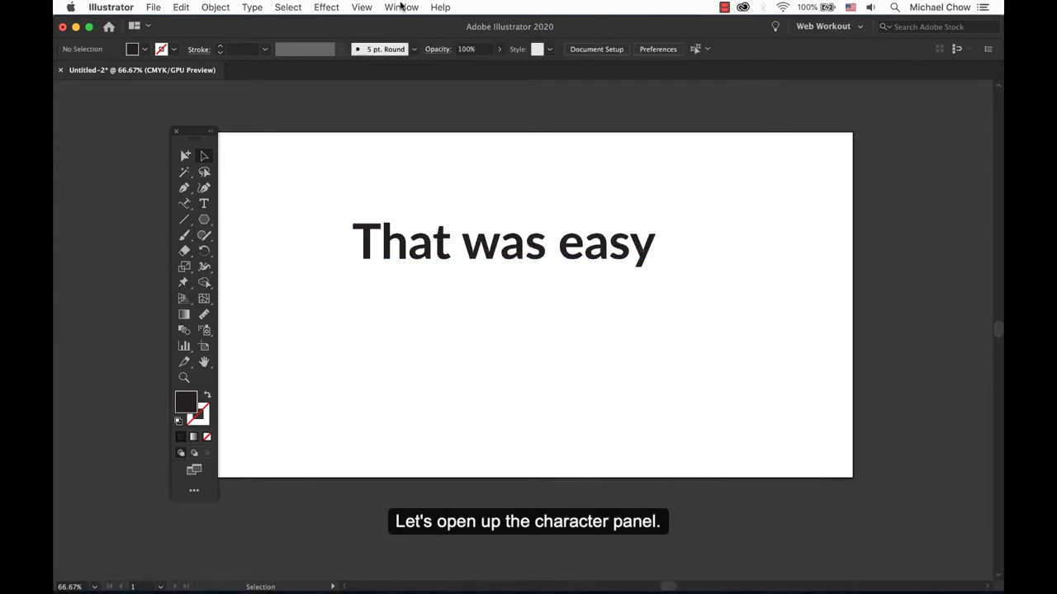
Open the Character panel from Window > Type > Character and toggle it with Cmd+T
left_click(402, 7)
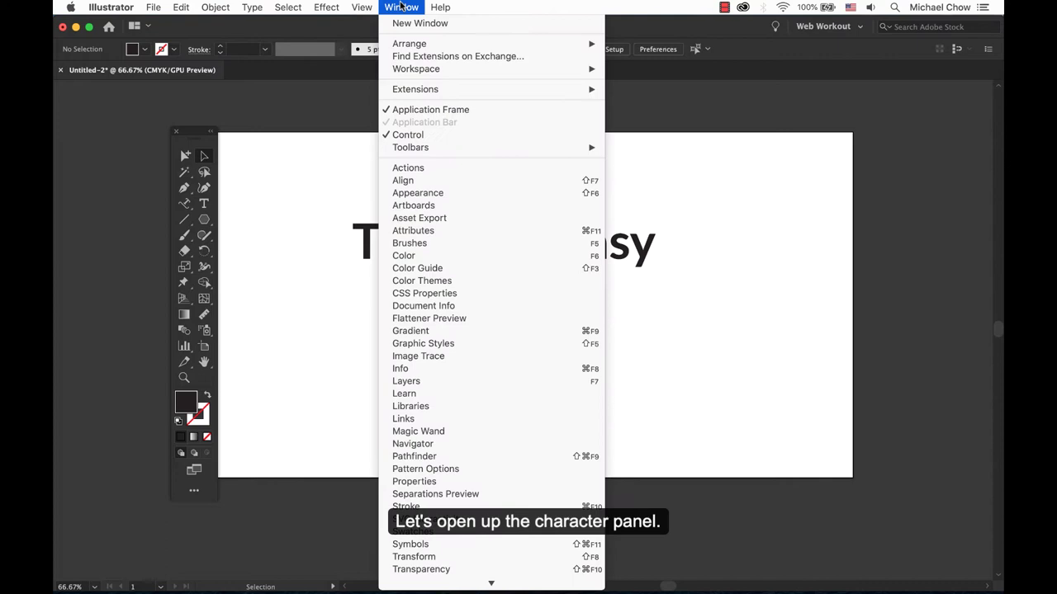
mouse_move(491, 584)
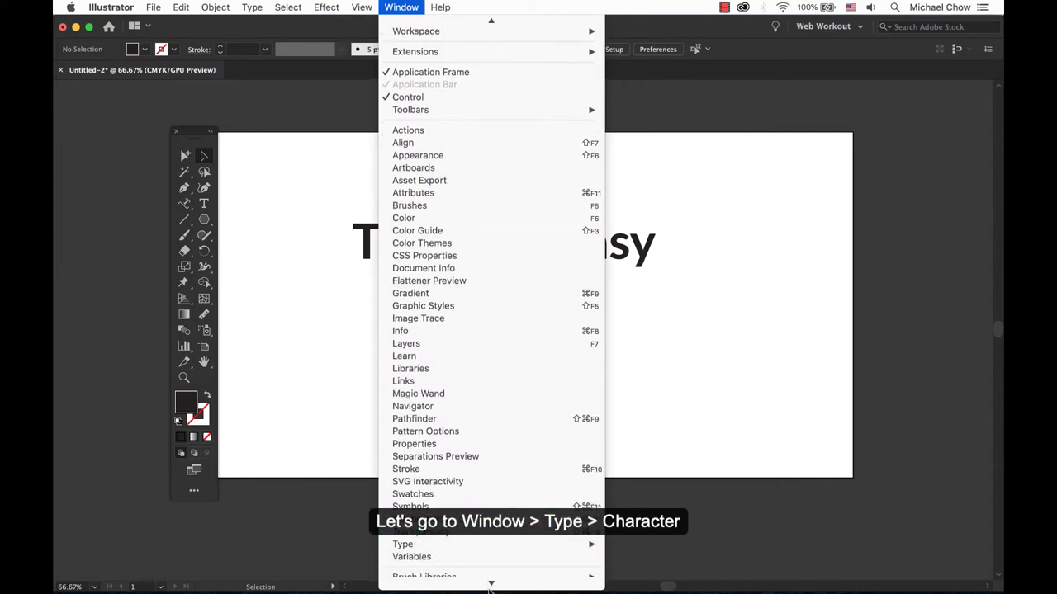
mouse_move(578, 491)
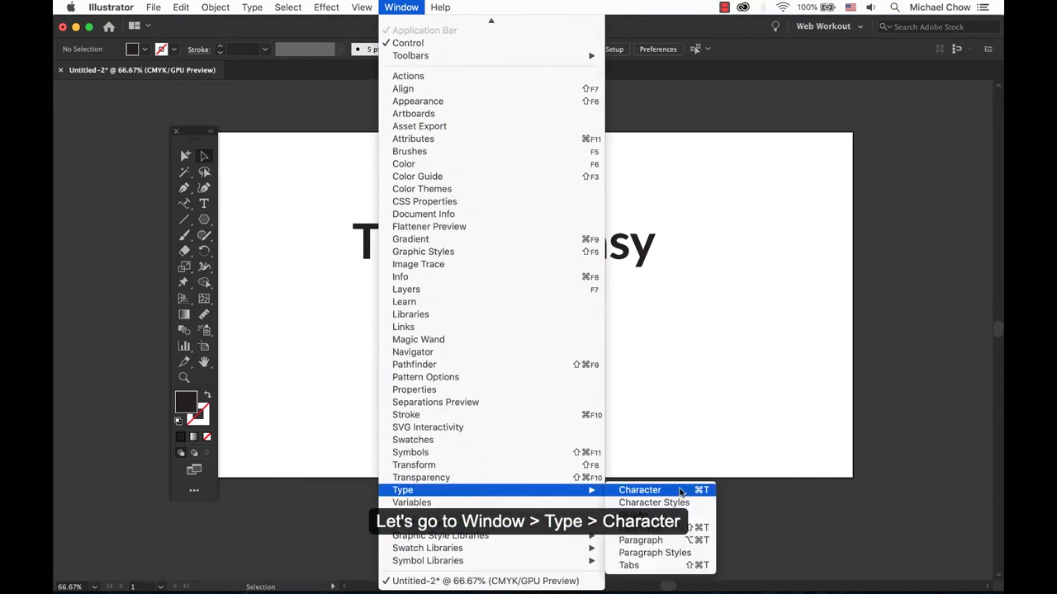
left_click(682, 491)
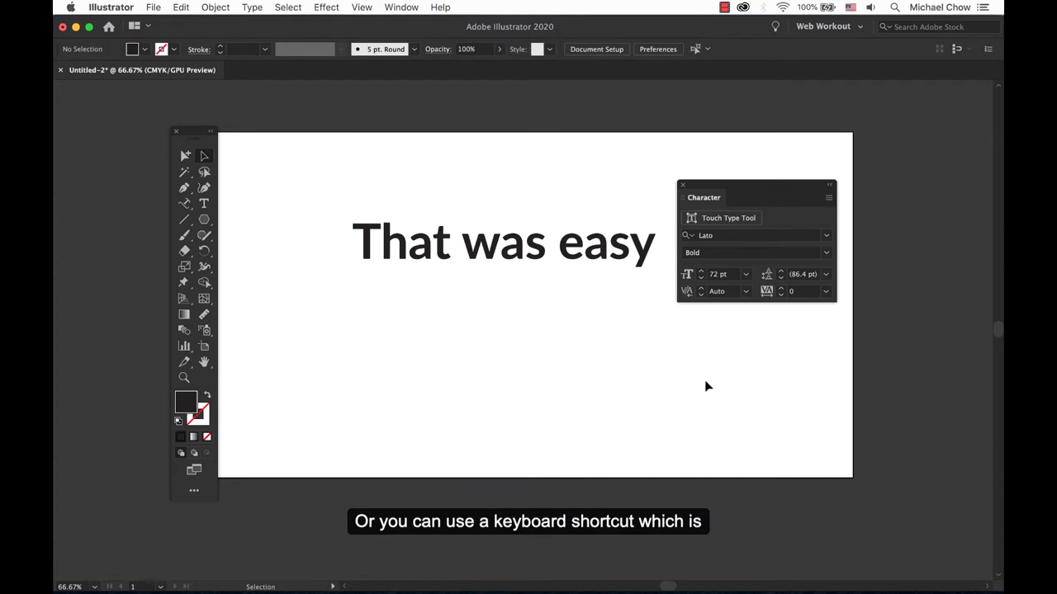
key("alt")
key("super+t")
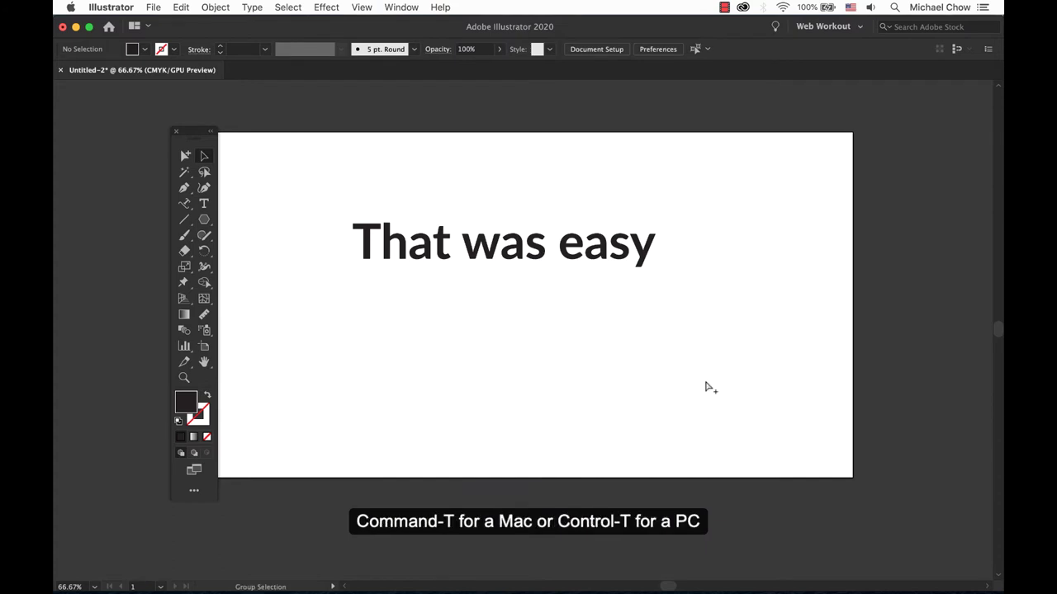
key("super+t")
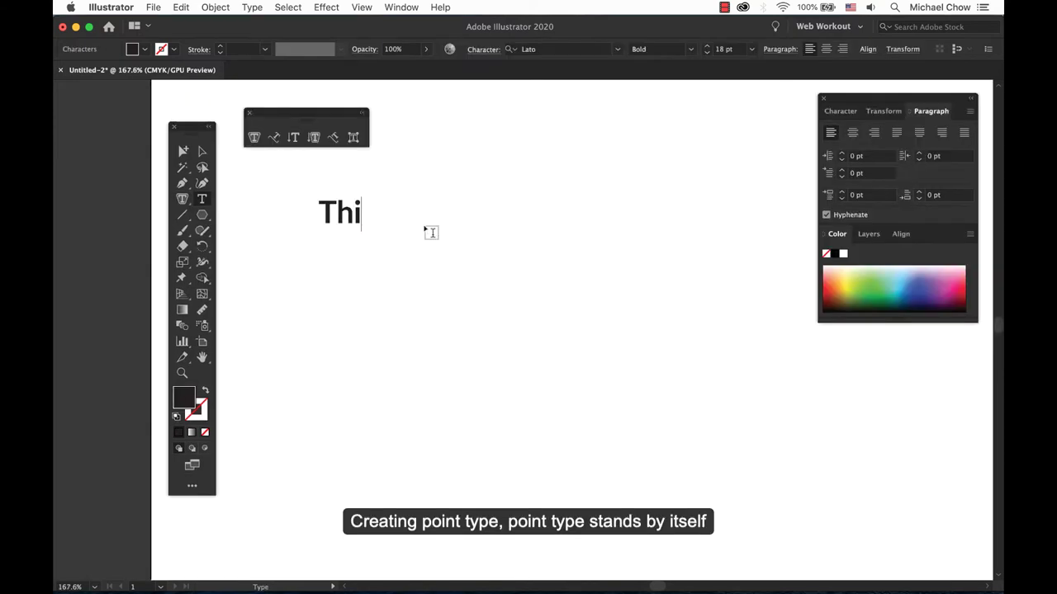
Type the lines 'This is a headline,', 'Free online learning' and 'Go to YouTube', fixing the typo
type("s is a headline,")
key("Return")
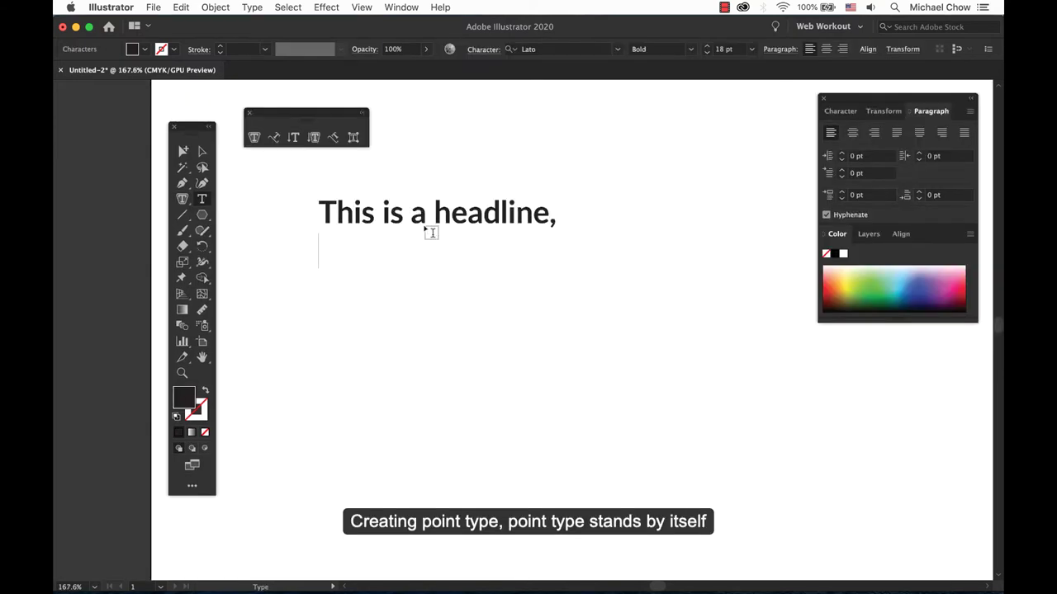
type("Free online learning")
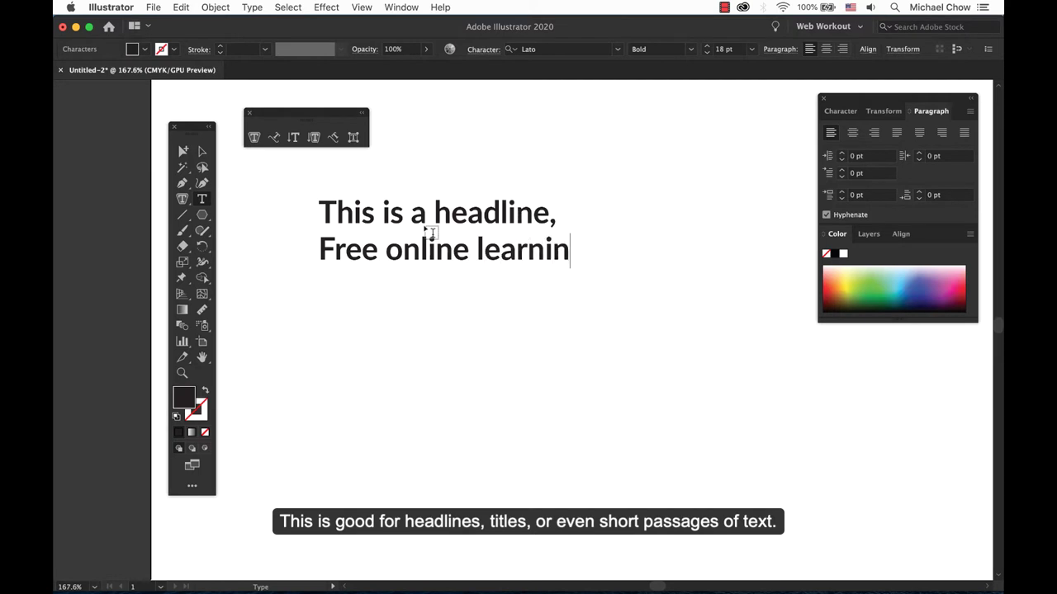
key("Return")
type("Go to Youtue")
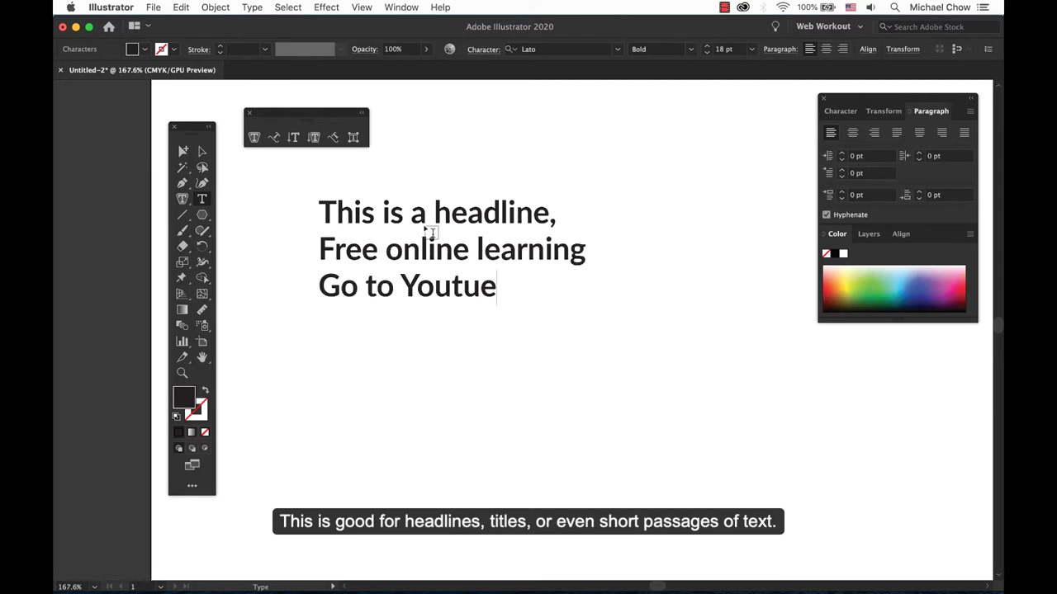
key("BackSpace")
key("BackSpace")
key("BackSpace")
type("Tube")
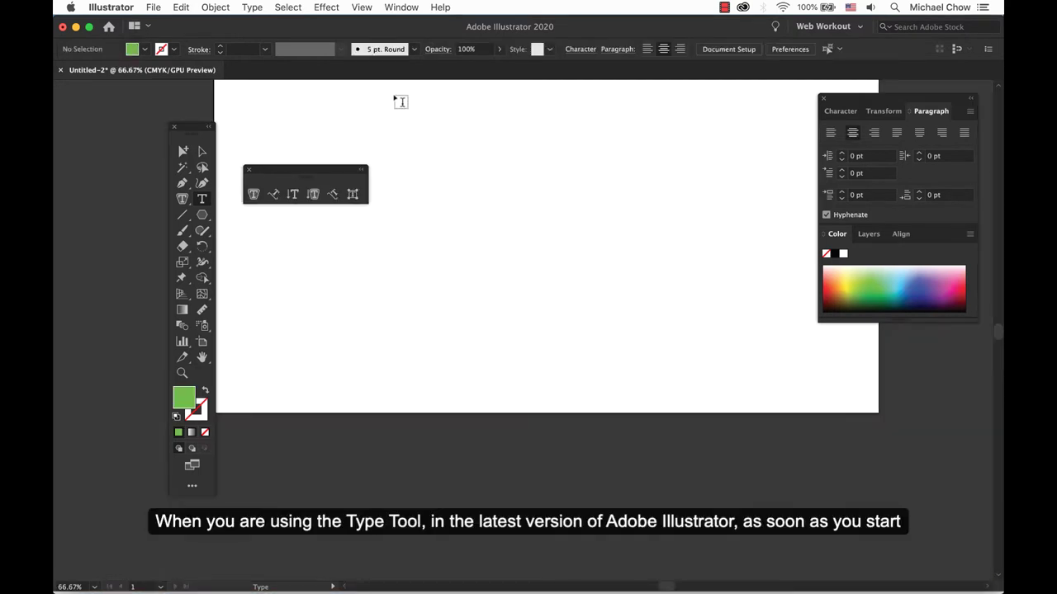
Draw a text frame filled with placeholder text and left-align its paragraphs
left_click_drag(276, 87, 848, 397)
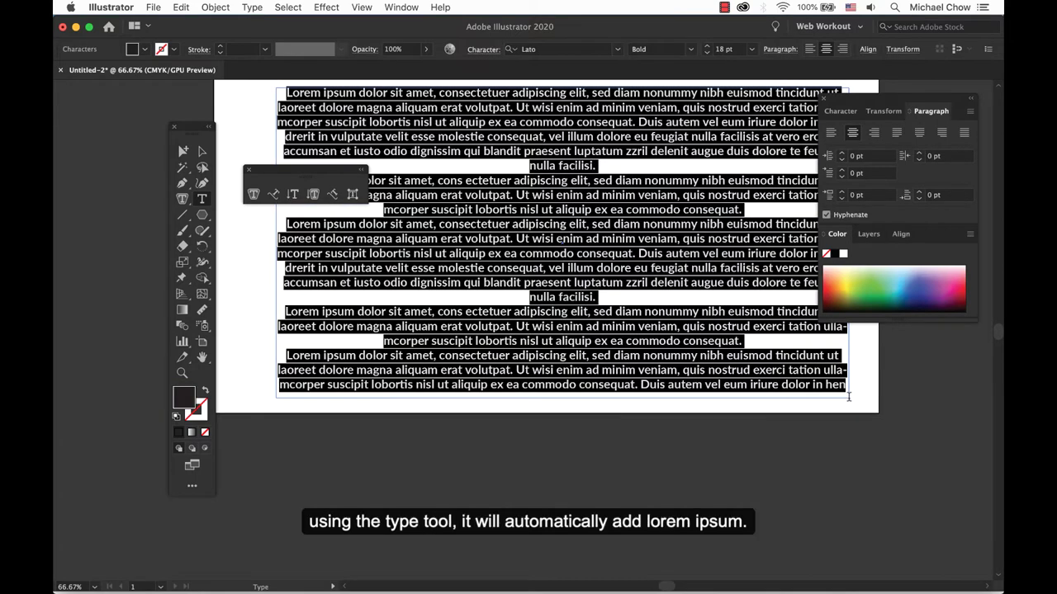
key("super+shift+l")
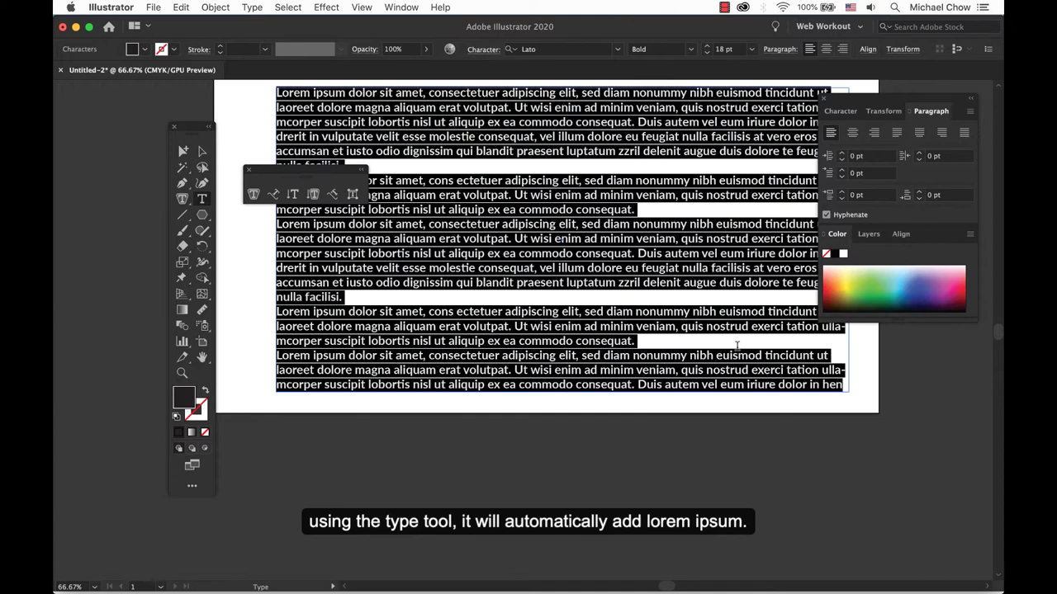
left_click(581, 239)
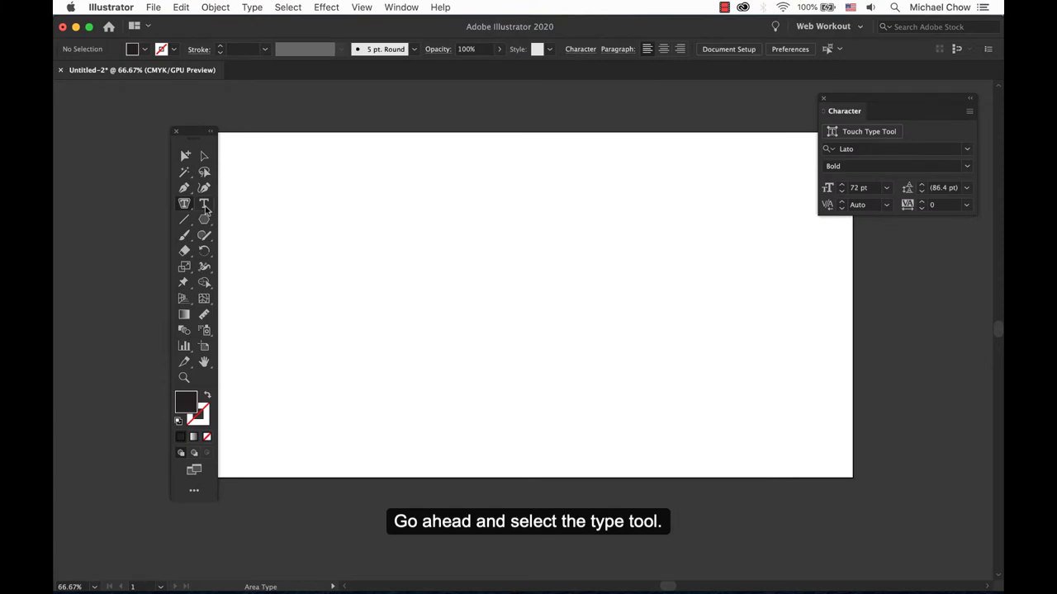
Add a Lorem ipsum point-type line and drag out an area text box
left_click(204, 204)
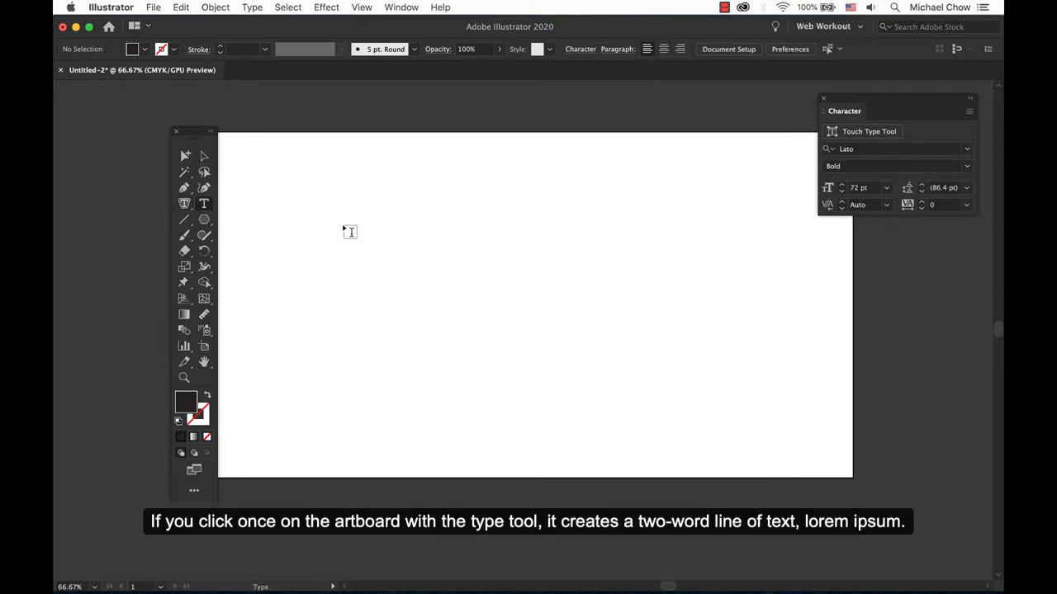
left_click(357, 232)
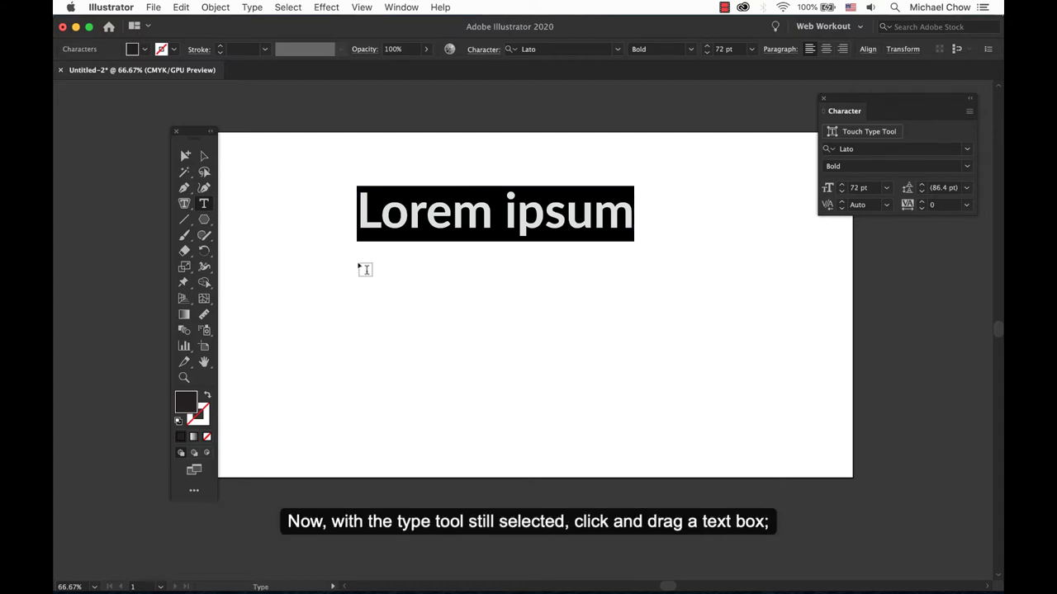
left_click_drag(358, 263, 823, 467)
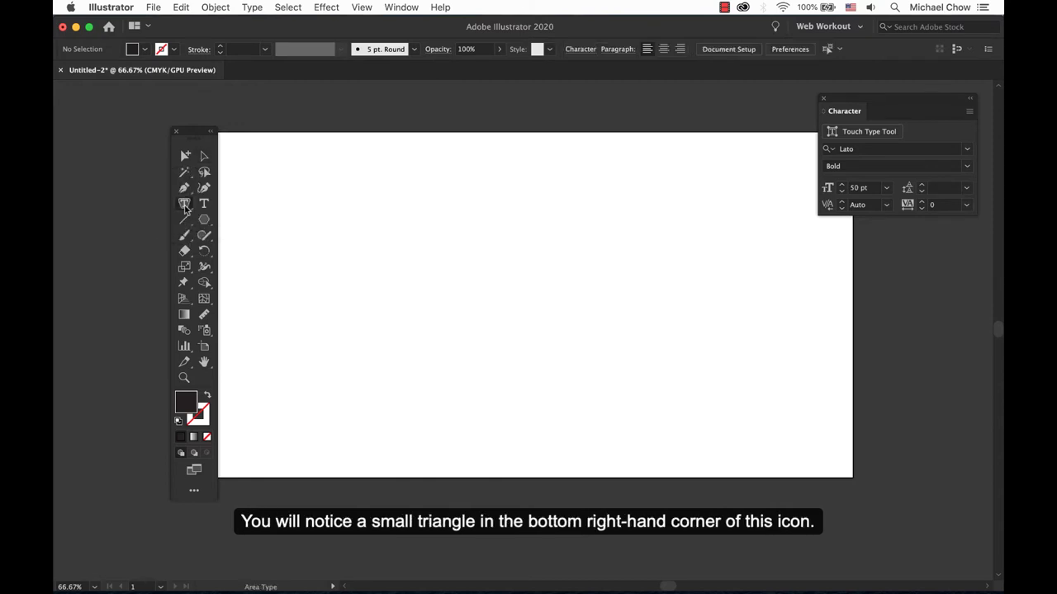
Tear the type tools flyout off into a floating six-tool panel
left_click(186, 208)
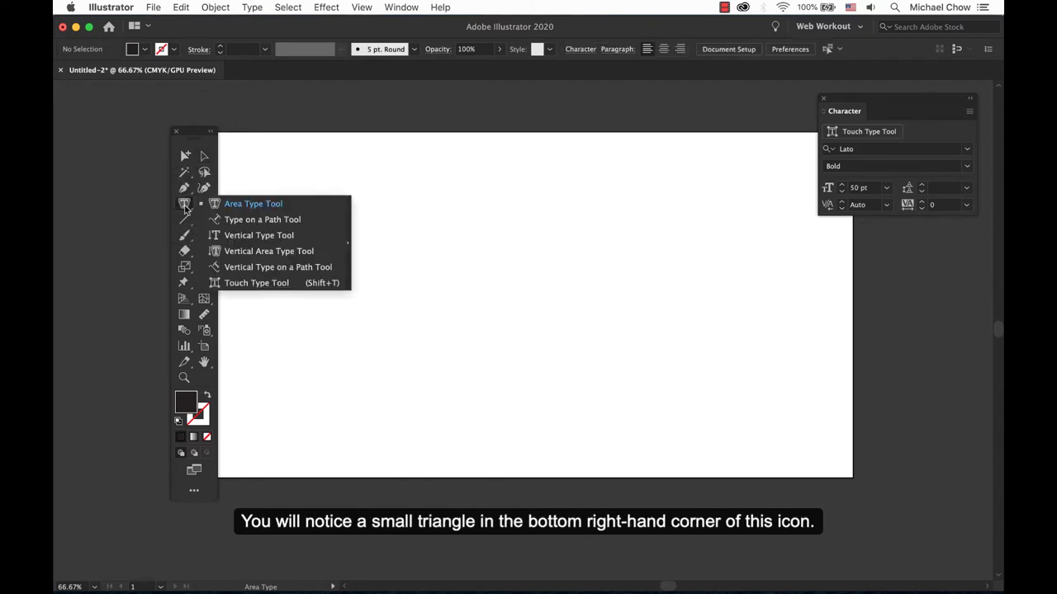
left_click(348, 248)
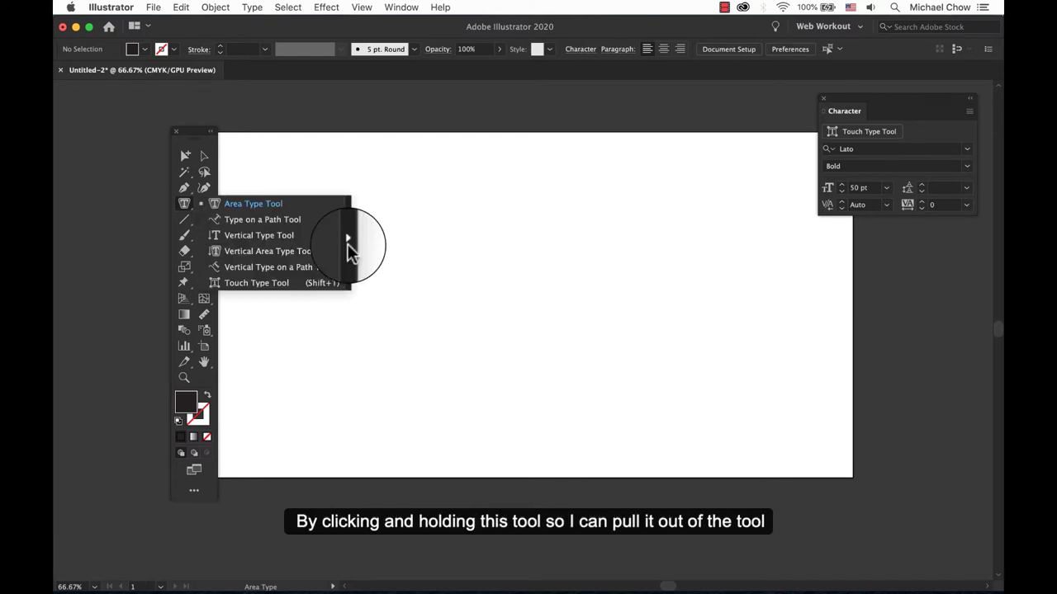
left_click(348, 243)
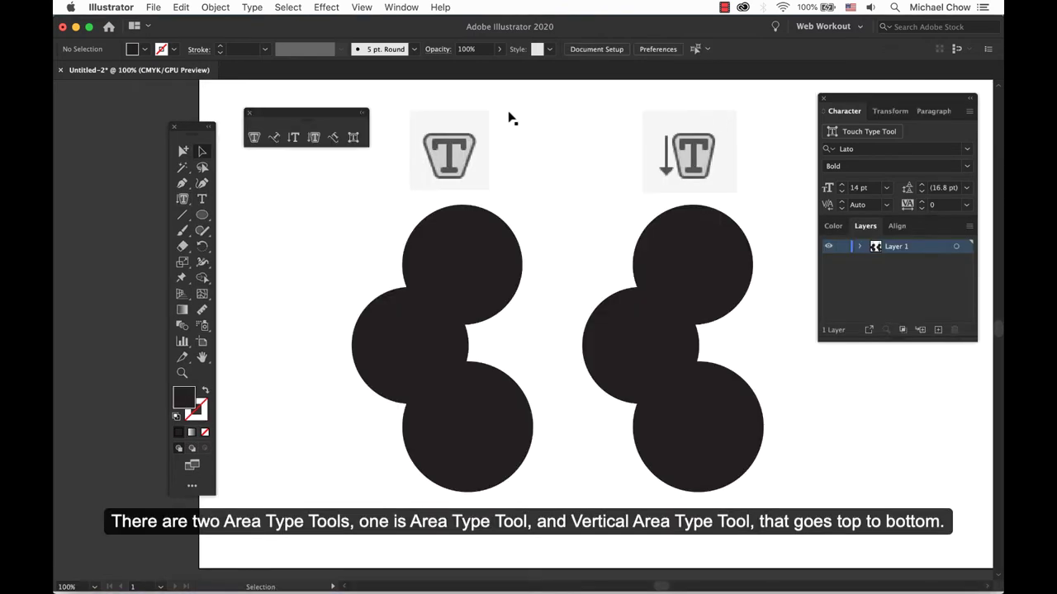
Fill the left circles with horizontal and right circles with vertical placeholder text, then draw a black hexagon
left_click(483, 213)
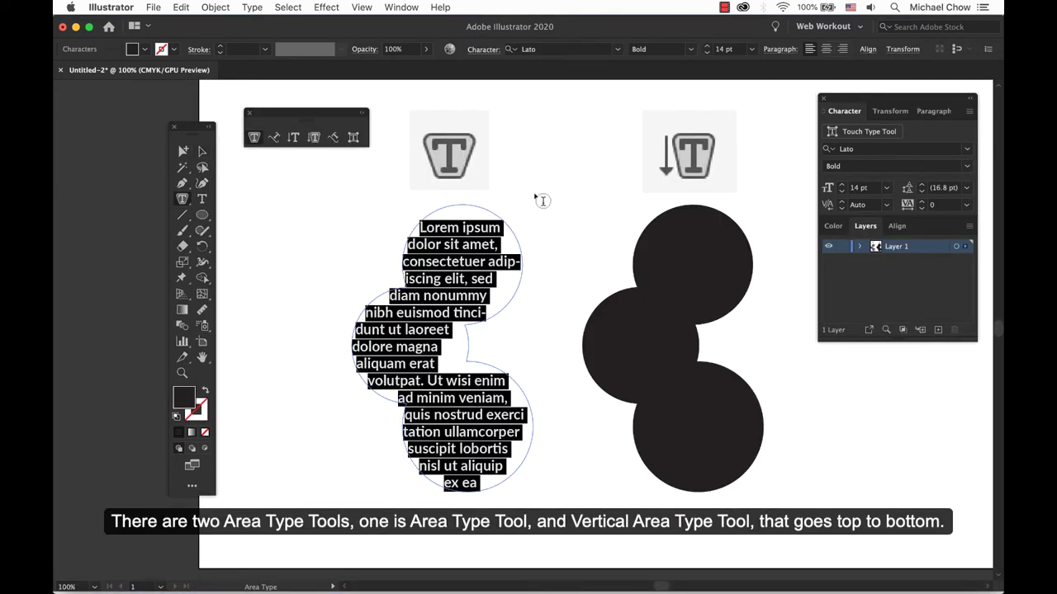
left_click(333, 137)
left_click(687, 213)
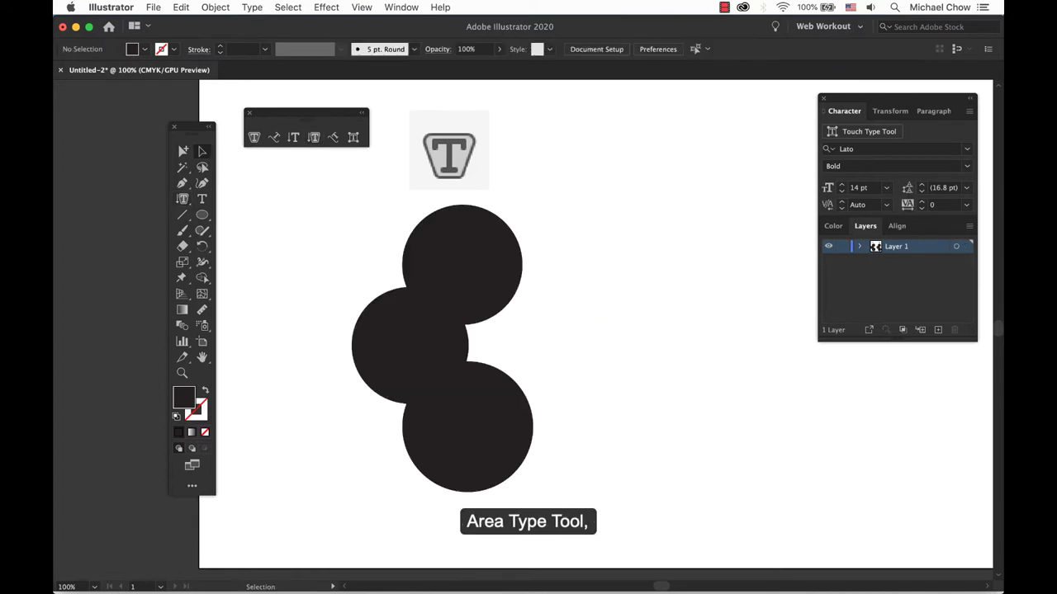
left_click(256, 138)
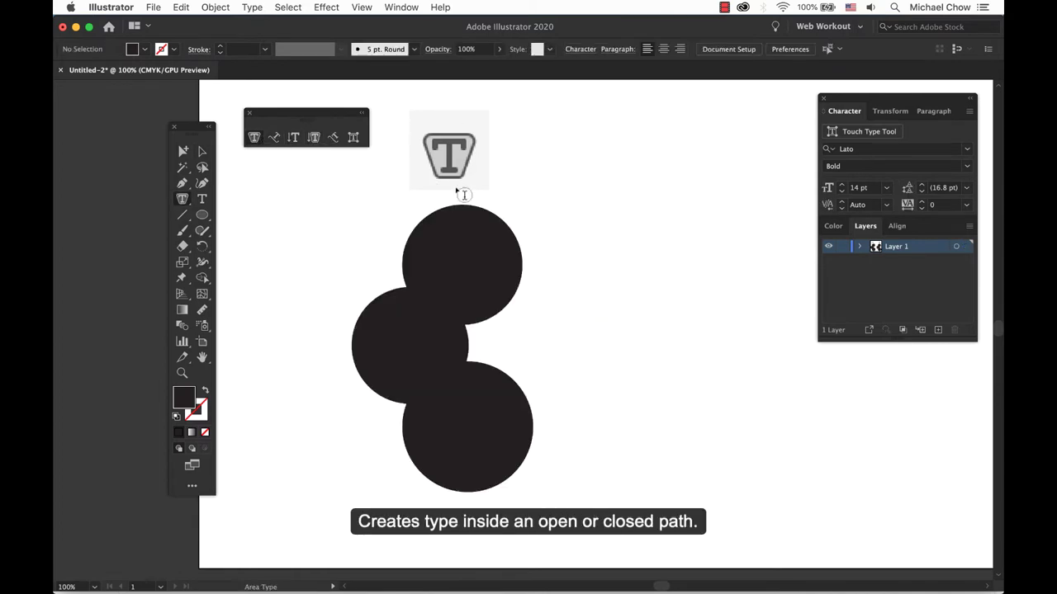
left_click(482, 213)
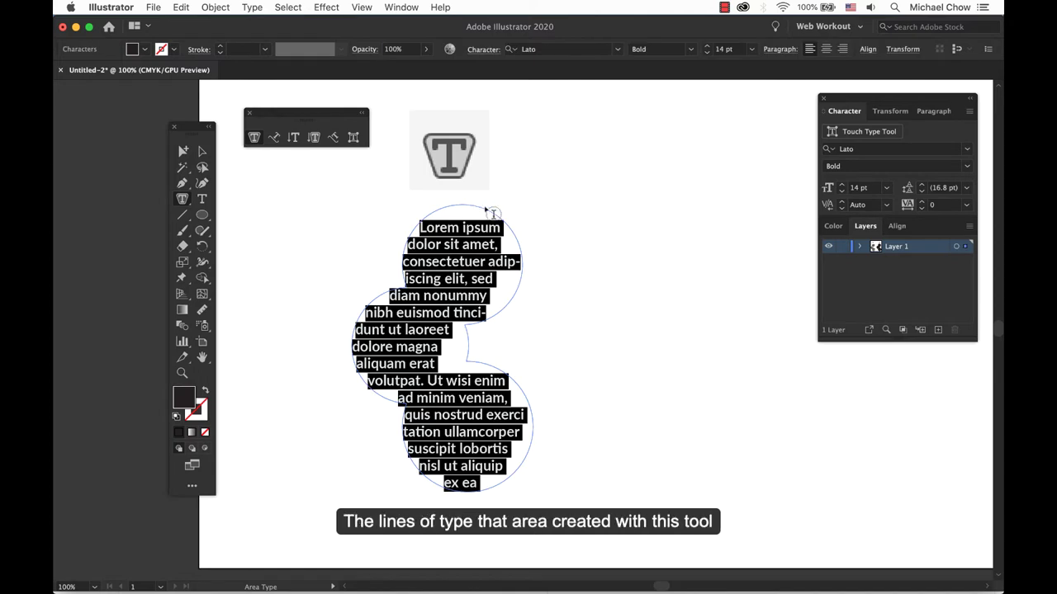
left_click(314, 137)
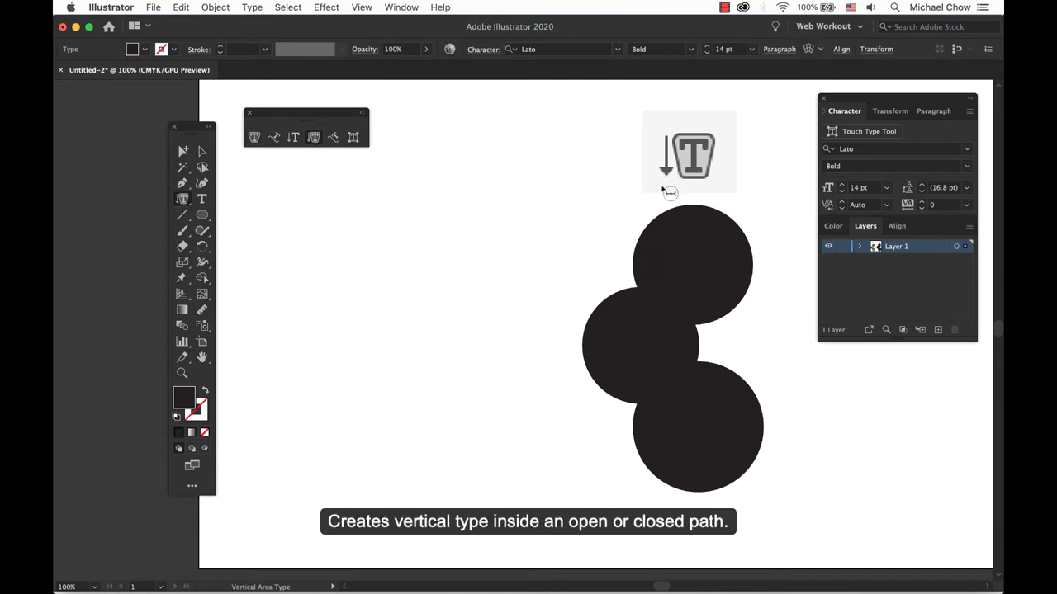
left_click(691, 213)
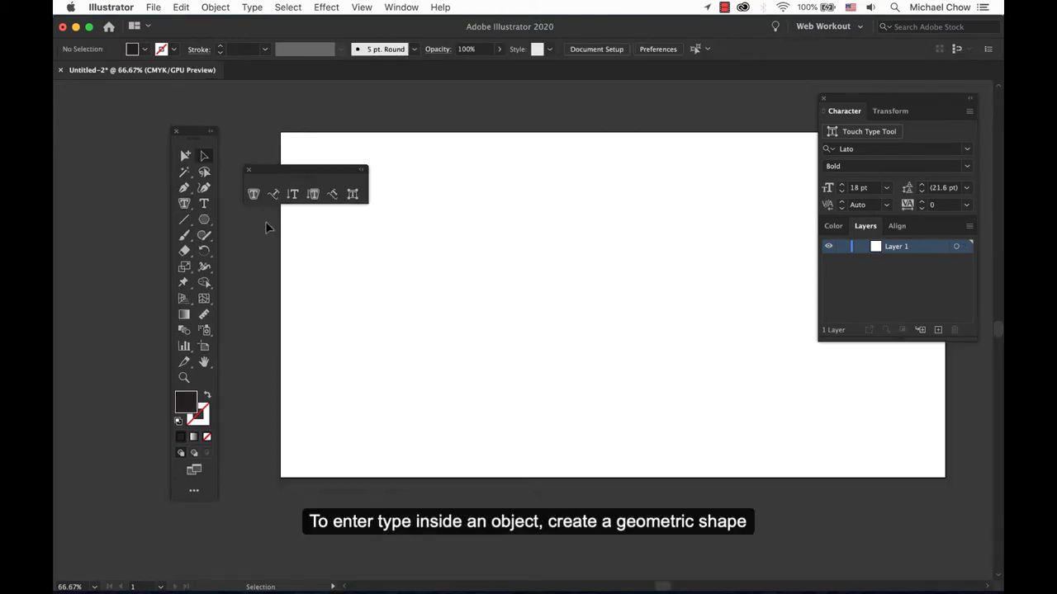
left_click(204, 218)
left_click_drag(517, 250, 625, 307)
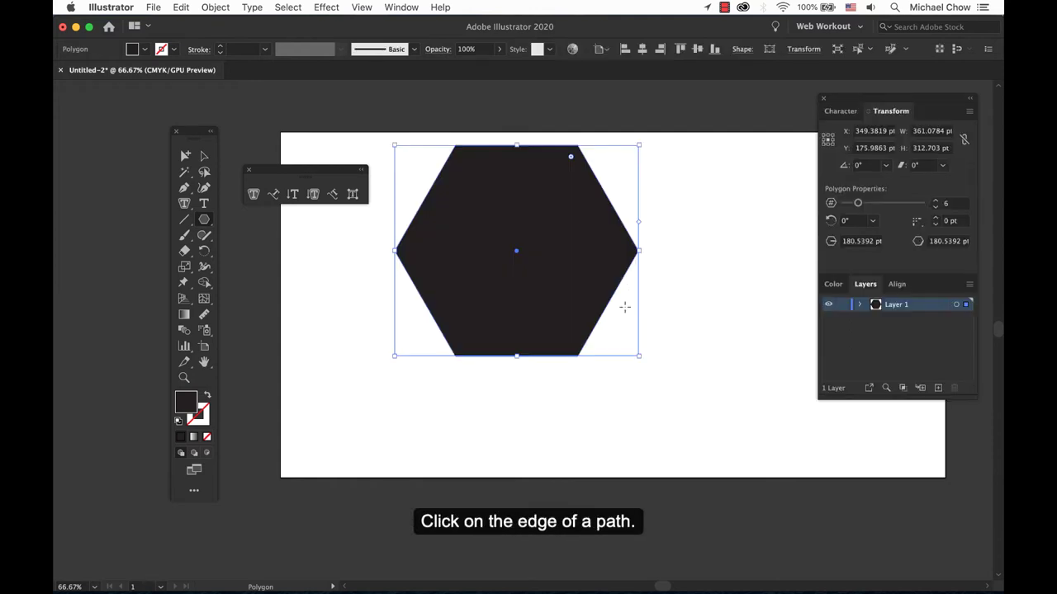
Convert the black hexagon into Lorem ipsum area text, check it in Layer 1, then undo and redo
left_click(254, 194)
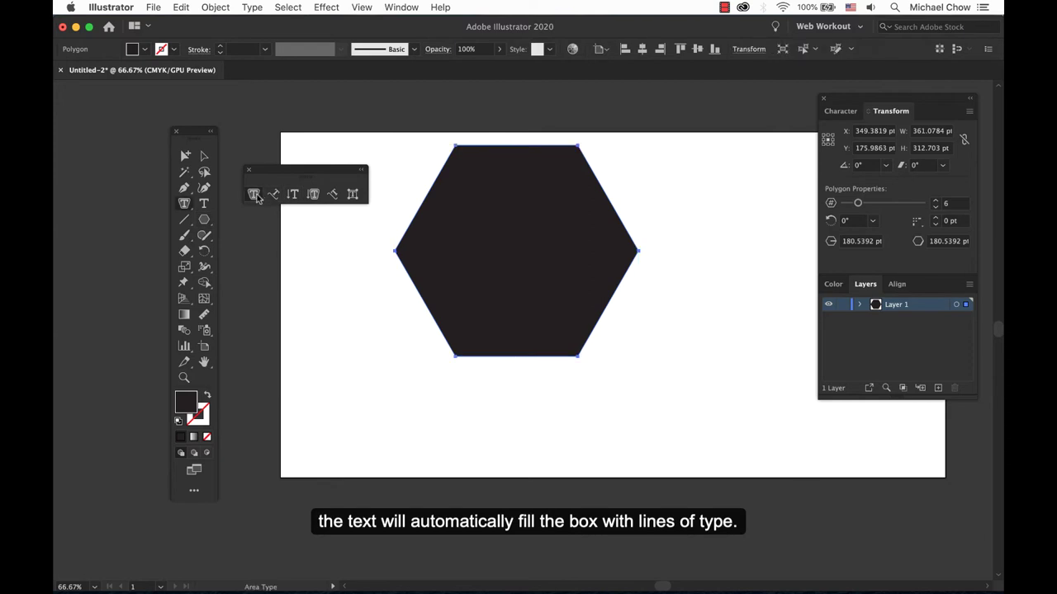
left_click(479, 154)
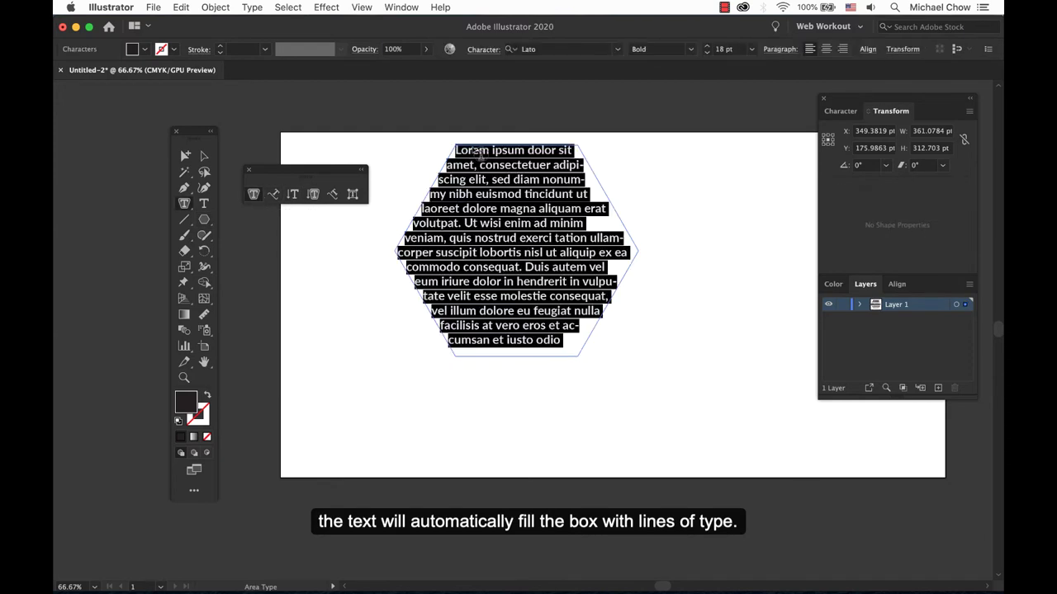
left_click(860, 304)
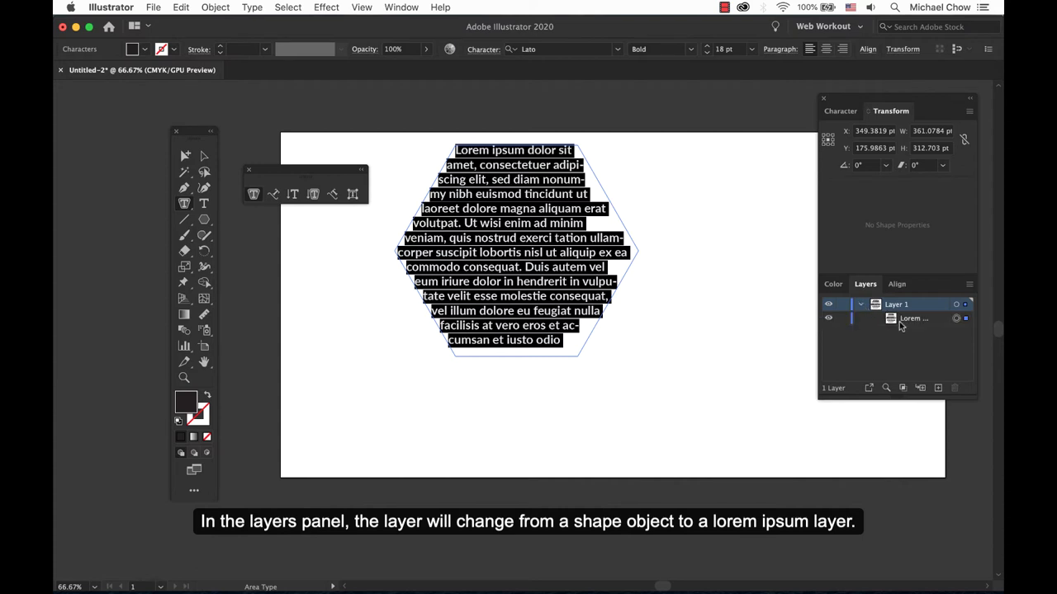
key("super+z")
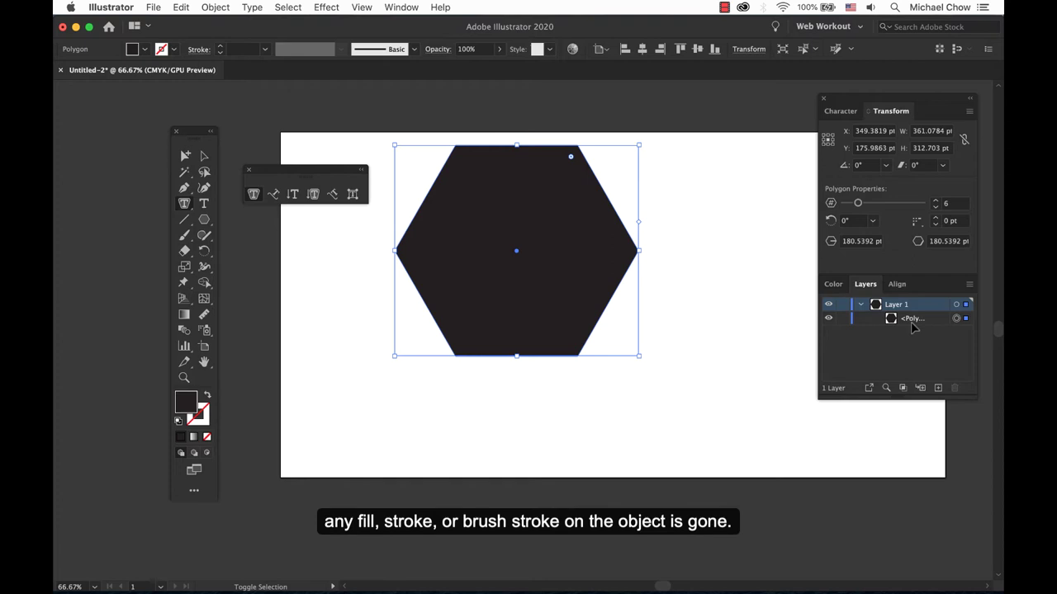
key("super+shift+z")
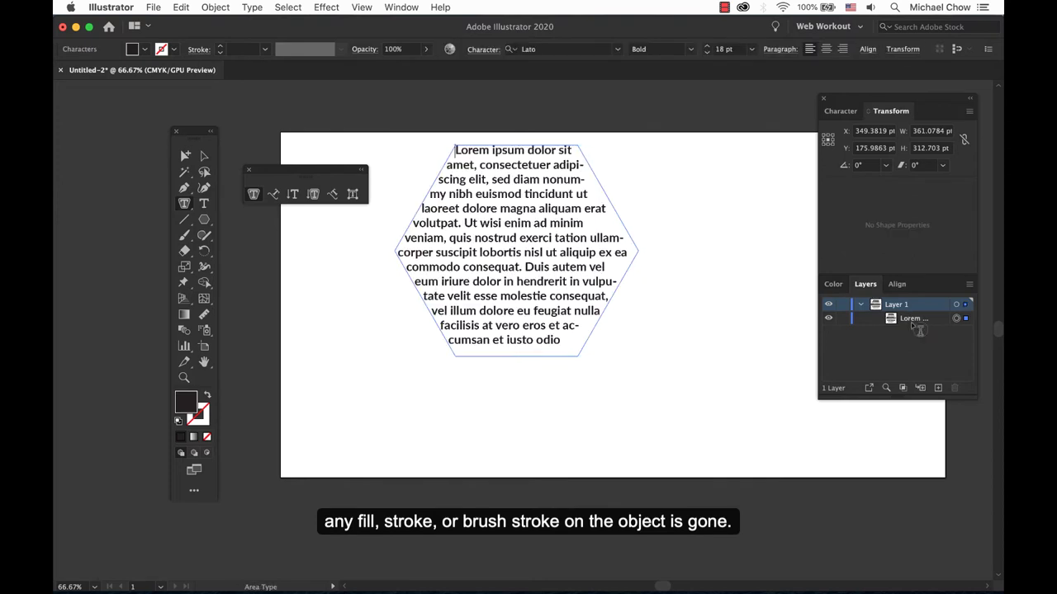
triple_click(548, 223)
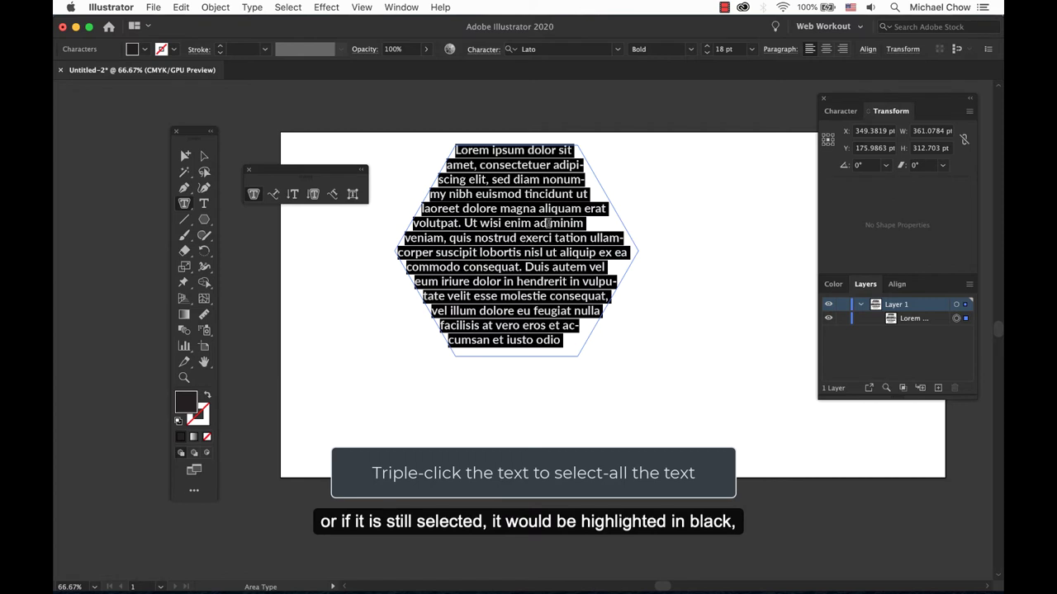
triple_click(549, 223)
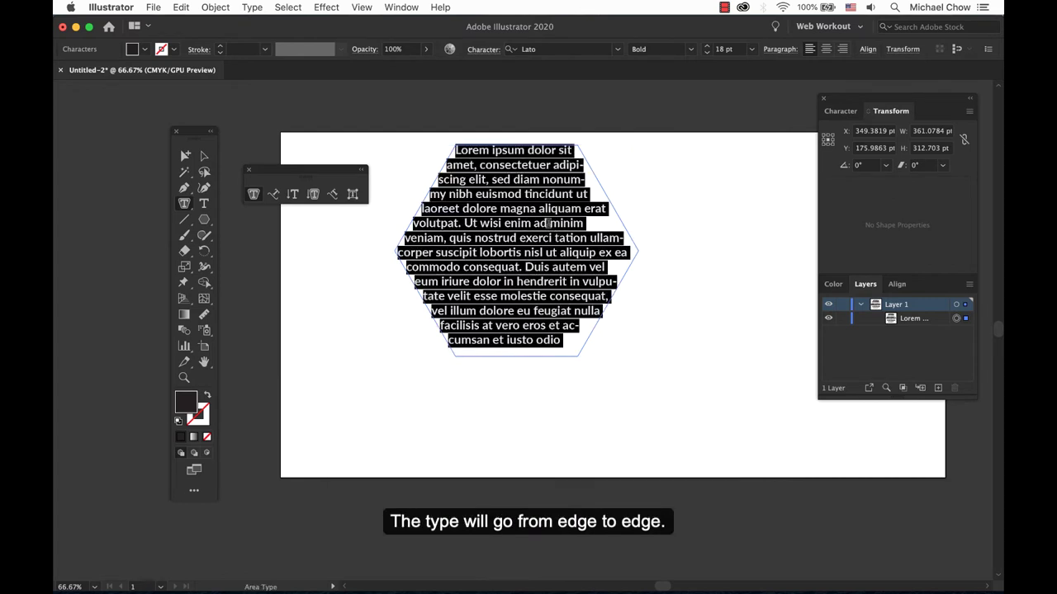
type("Please don't stop the, please don't stop the music I wanna take you away Let's escape into the music DJ, let it play I just can't refuse it Like the way you do this Keep on rockin' to it")
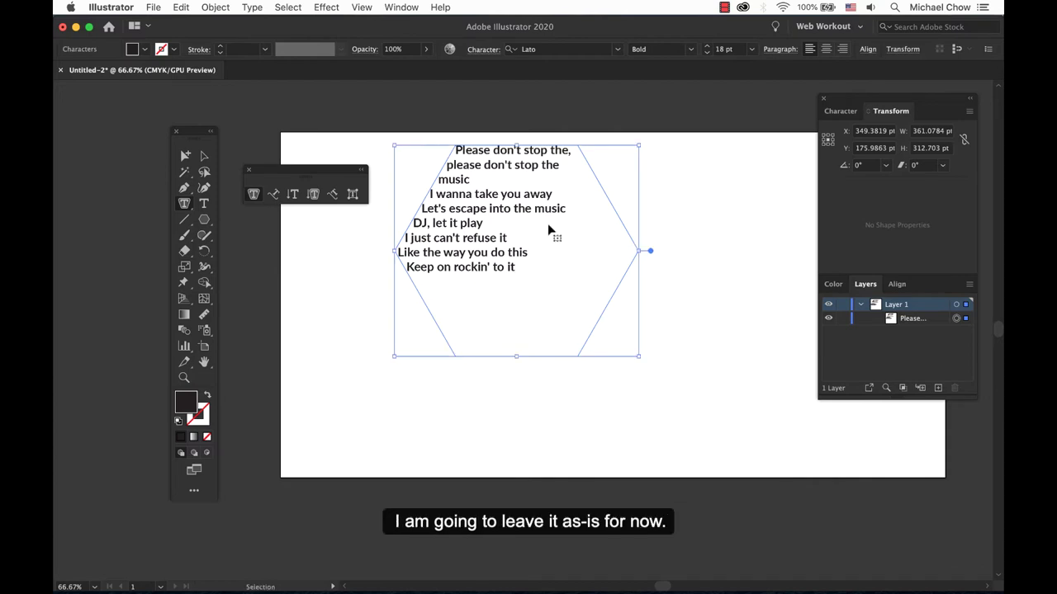
key("ctrl+z")
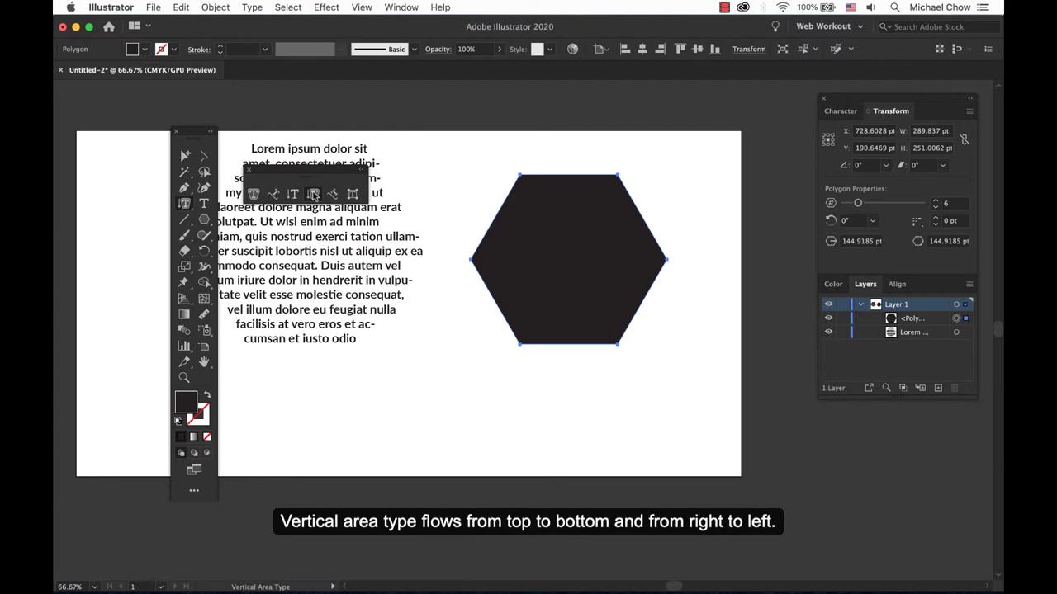
left_click(552, 176)
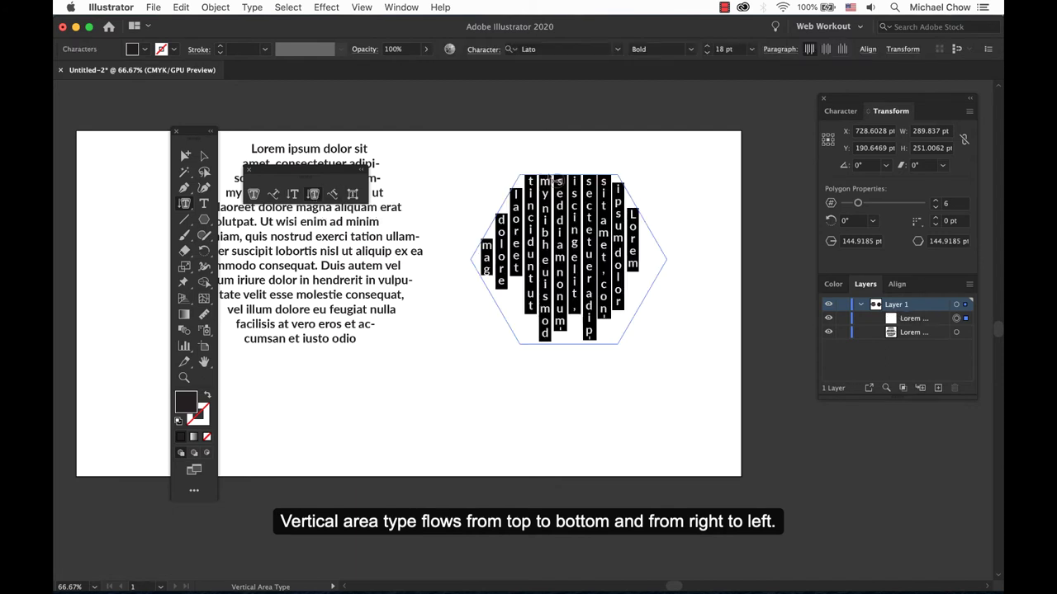
key("Escape")
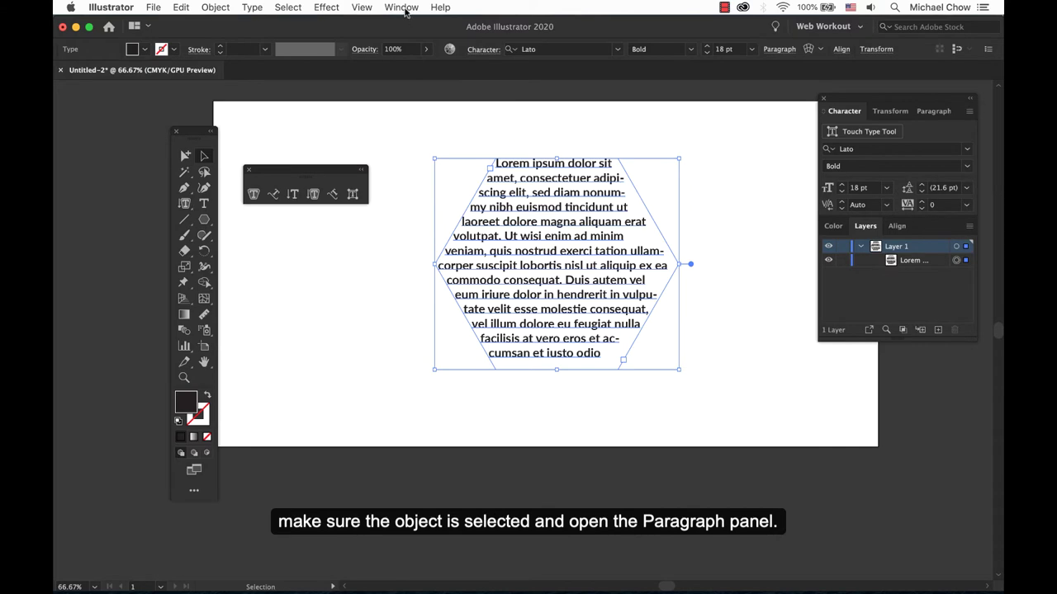
Open the Paragraph panel and centre-align the Lorem ipsum text in the hexagon
left_click(401, 8)
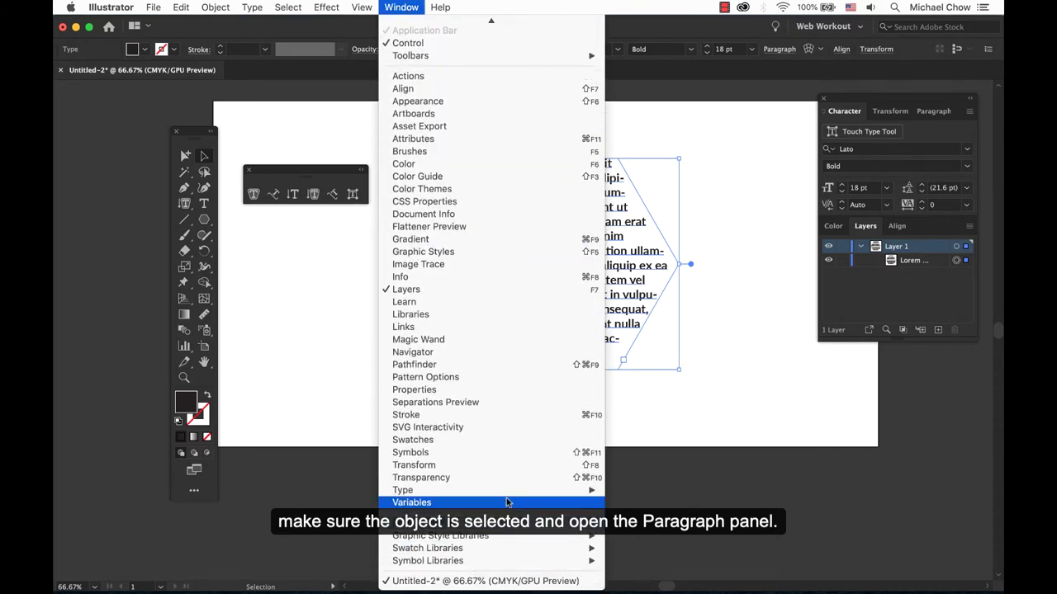
mouse_move(510, 492)
left_click(640, 540)
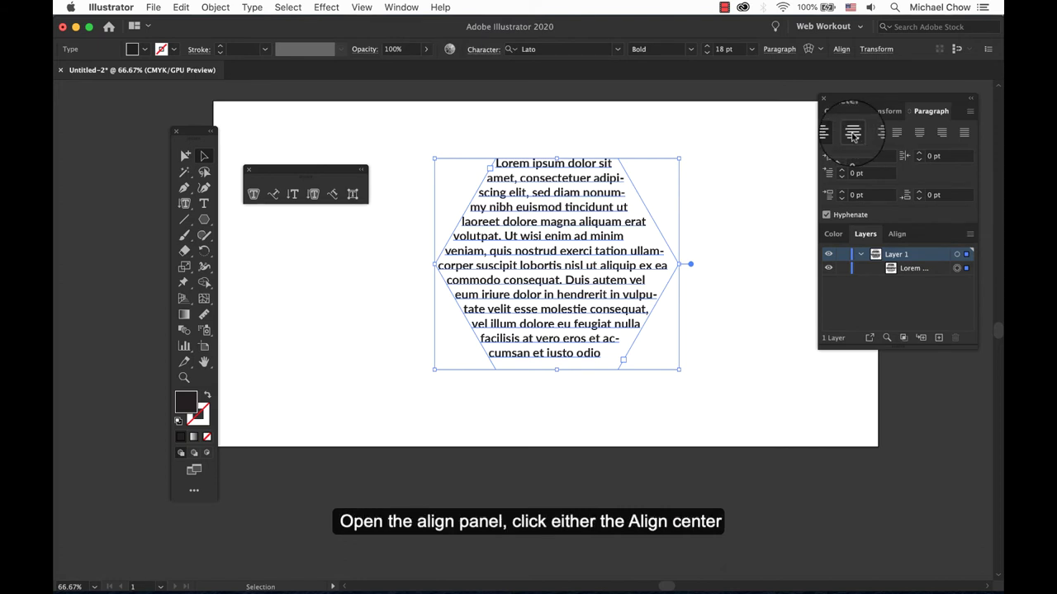
left_click(853, 133)
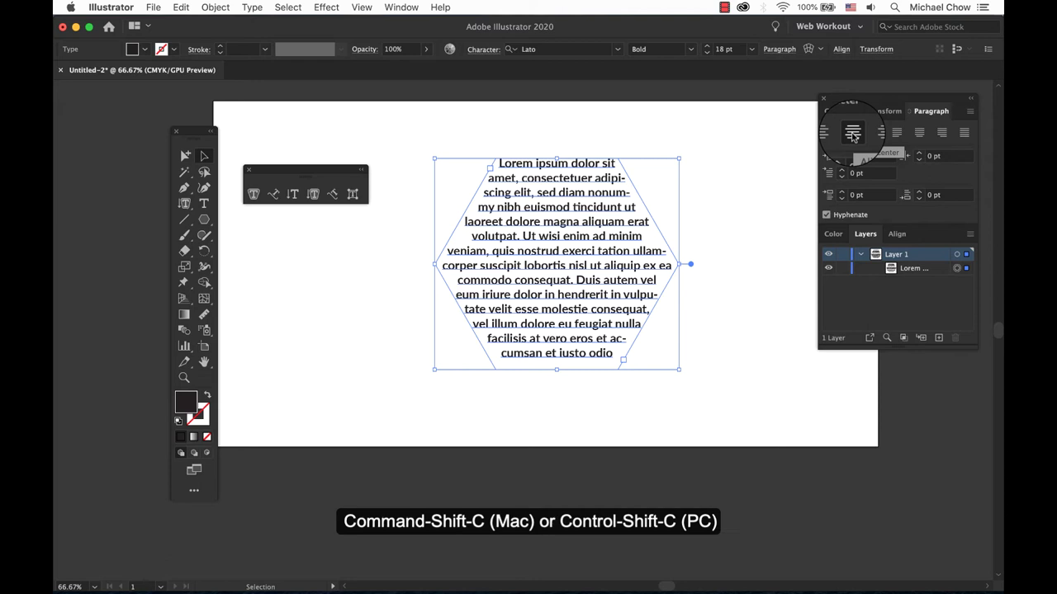
key("super+shift+c")
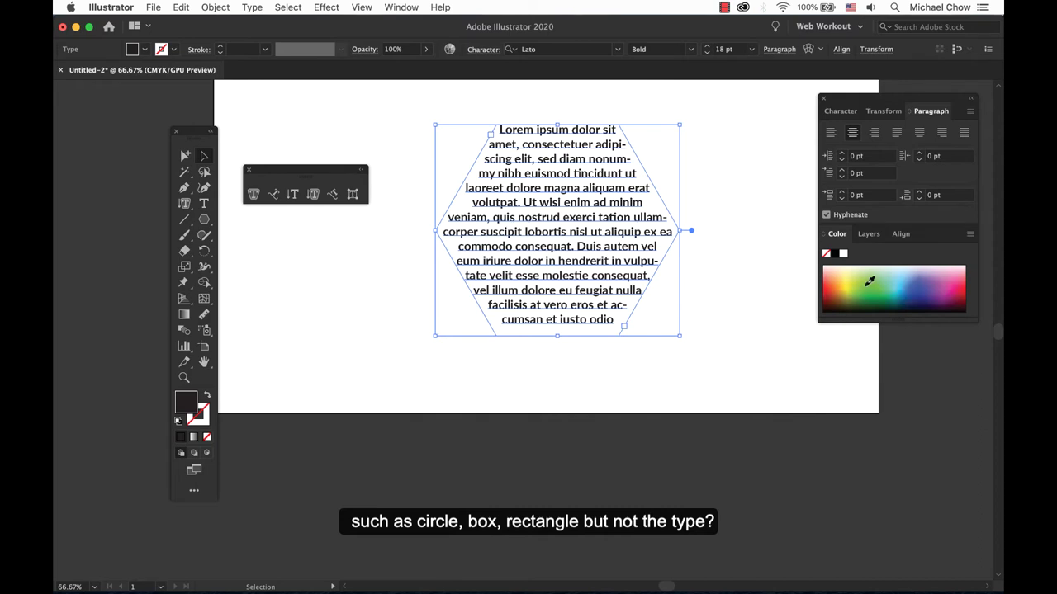
Try a green colour on the hexagon text, undo it, and deselect the frame
left_click(869, 281)
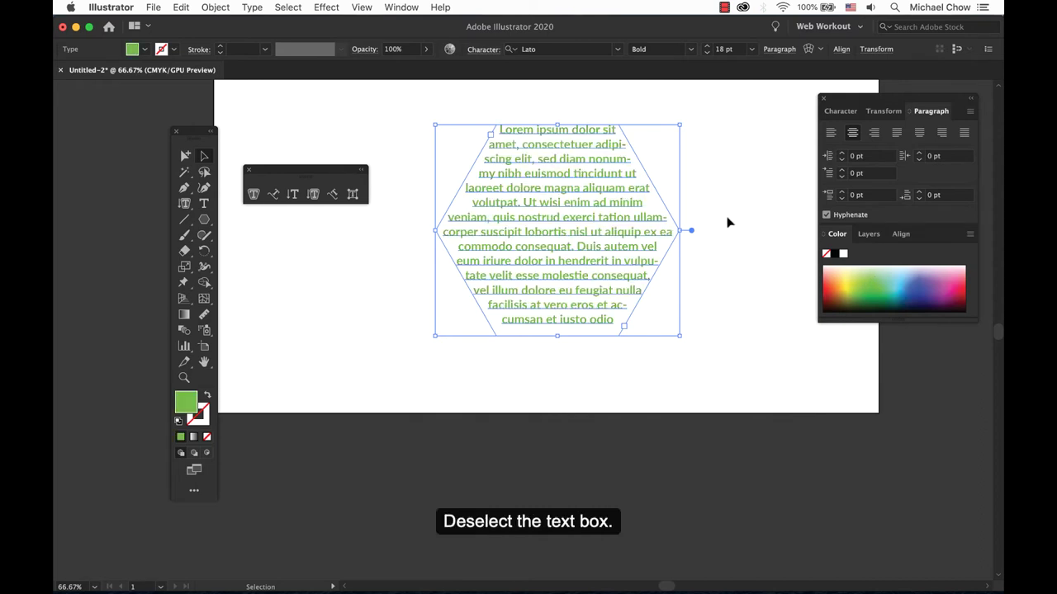
key("super+z")
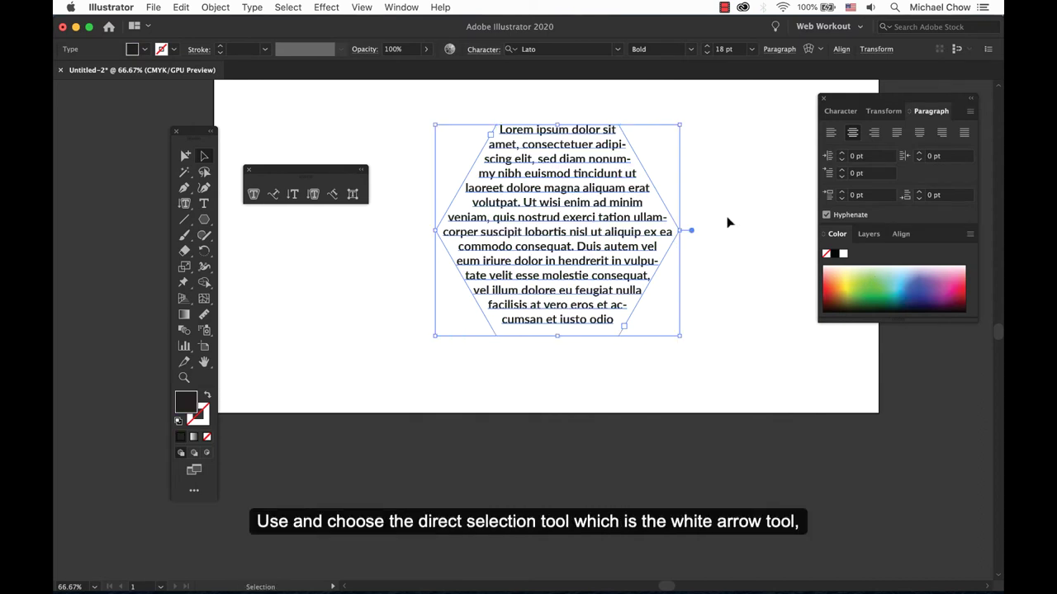
left_click(728, 221)
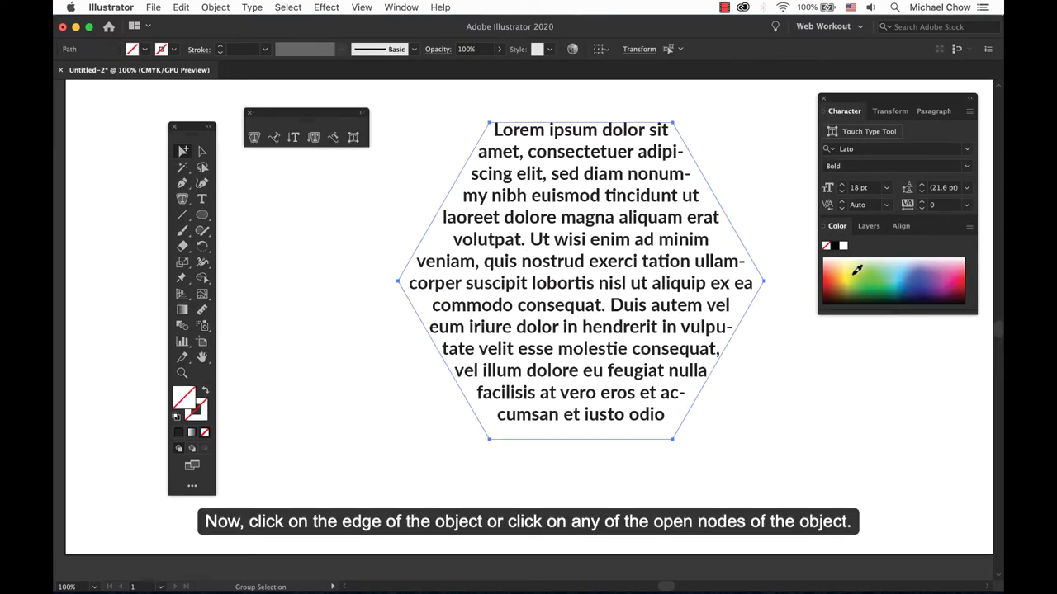
Try green, blue, magenta and orange fills on the hexagon, settling on yellow
left_click(857, 270)
left_click(883, 269)
left_click(919, 271)
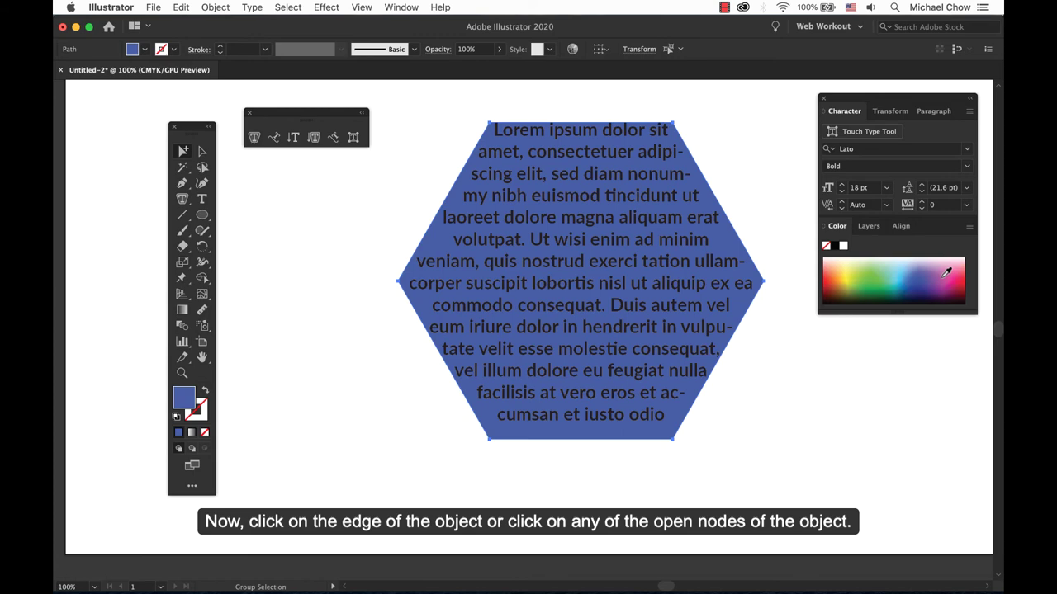
left_click(949, 273)
left_click(855, 271)
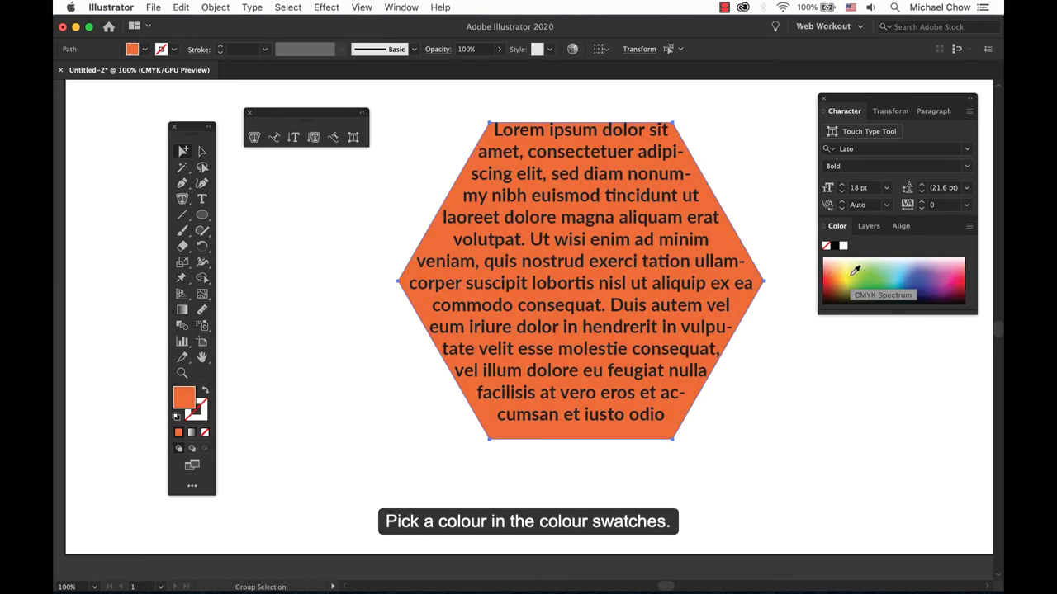
left_click(855, 271)
left_click(851, 271)
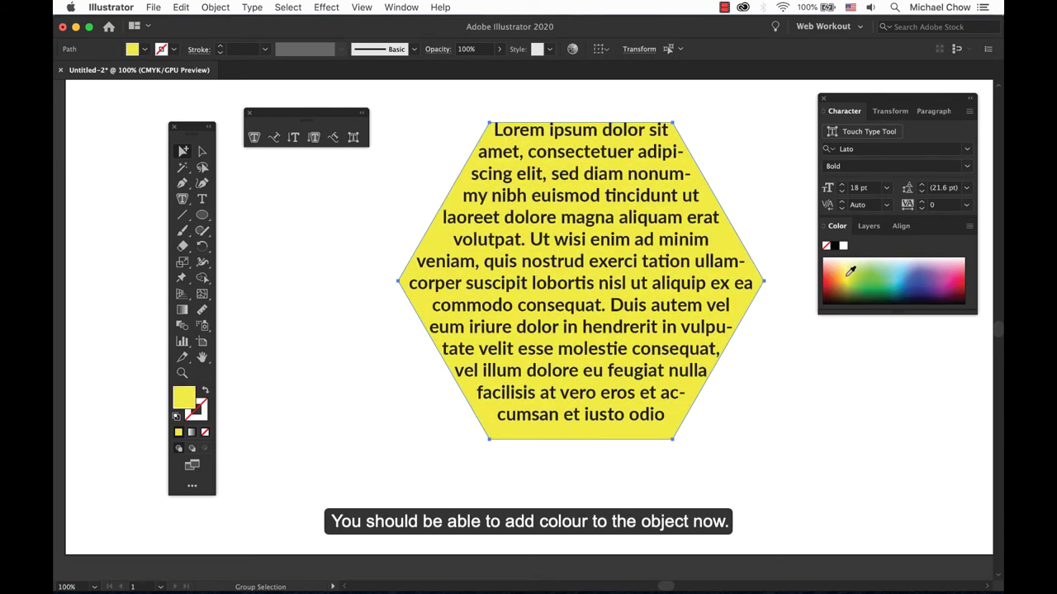
Try green, darker and red colours on the hexagon text, then enter 10 pt inset spacing
left_click(715, 271)
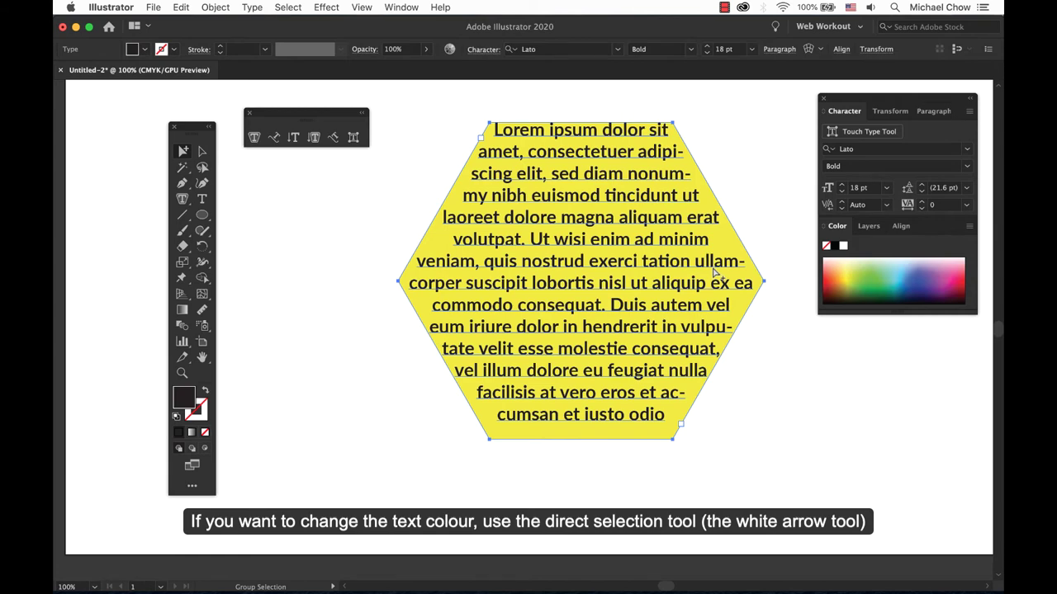
left_click(862, 274)
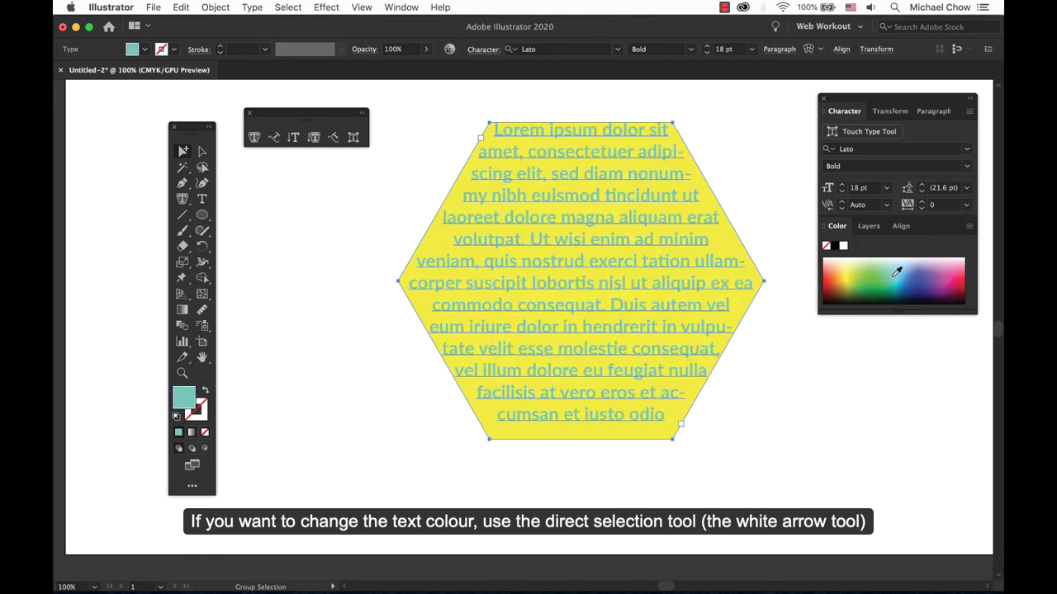
left_click_drag(896, 272, 963, 273)
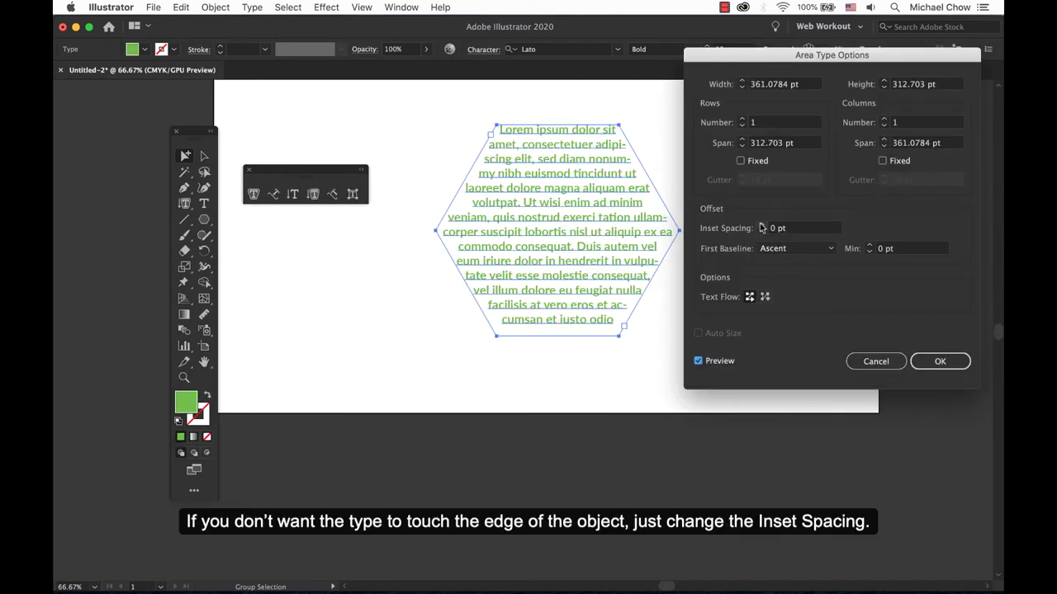
left_click(761, 228)
type("10 pt")
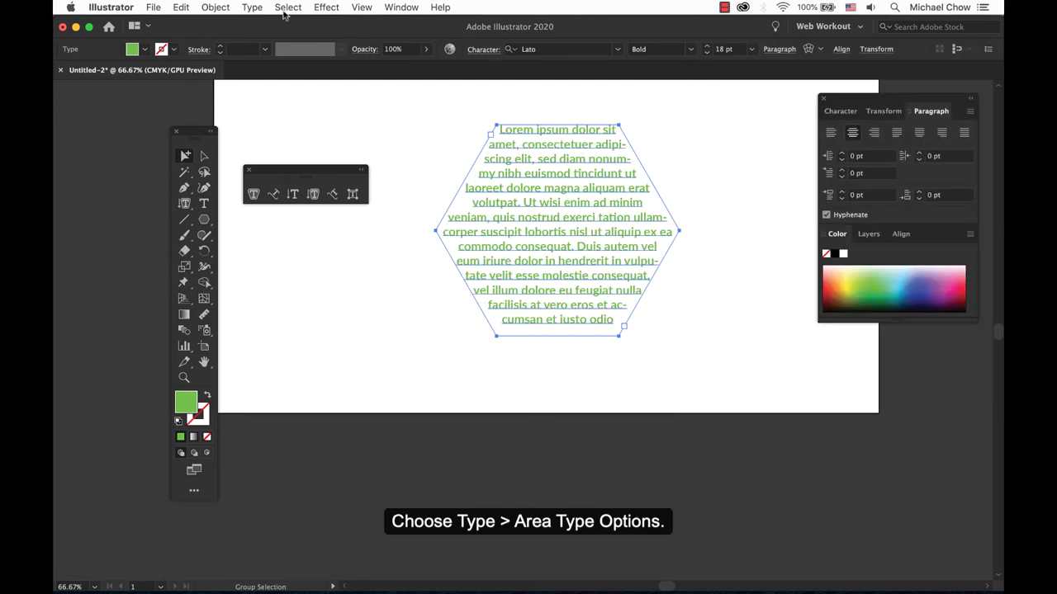
In Area Type Options with Preview on, raise the hexagon text's Inset Spacing to 10 pt
left_click(251, 6)
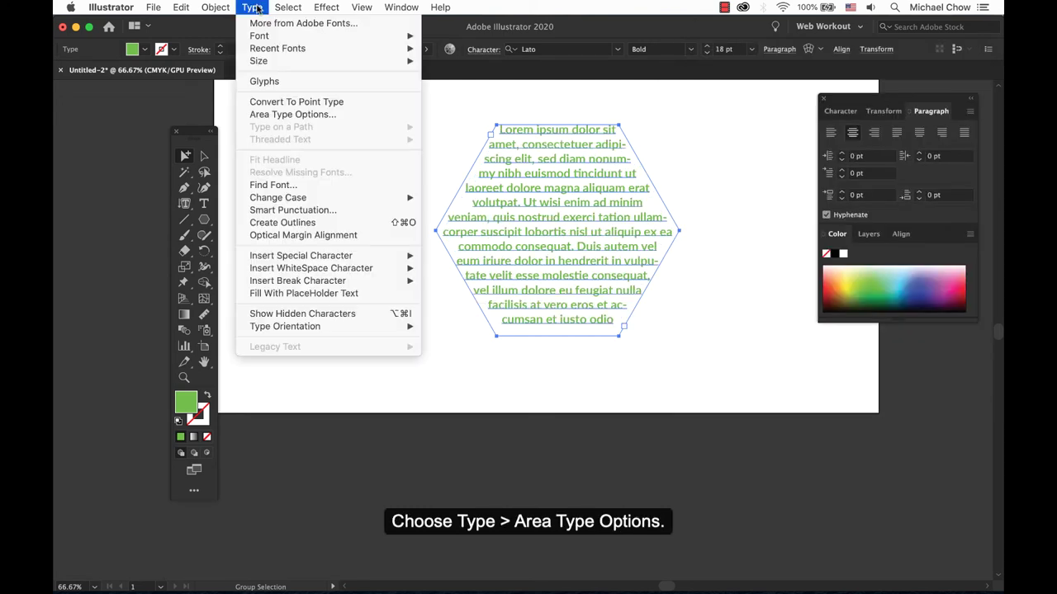
left_click(297, 114)
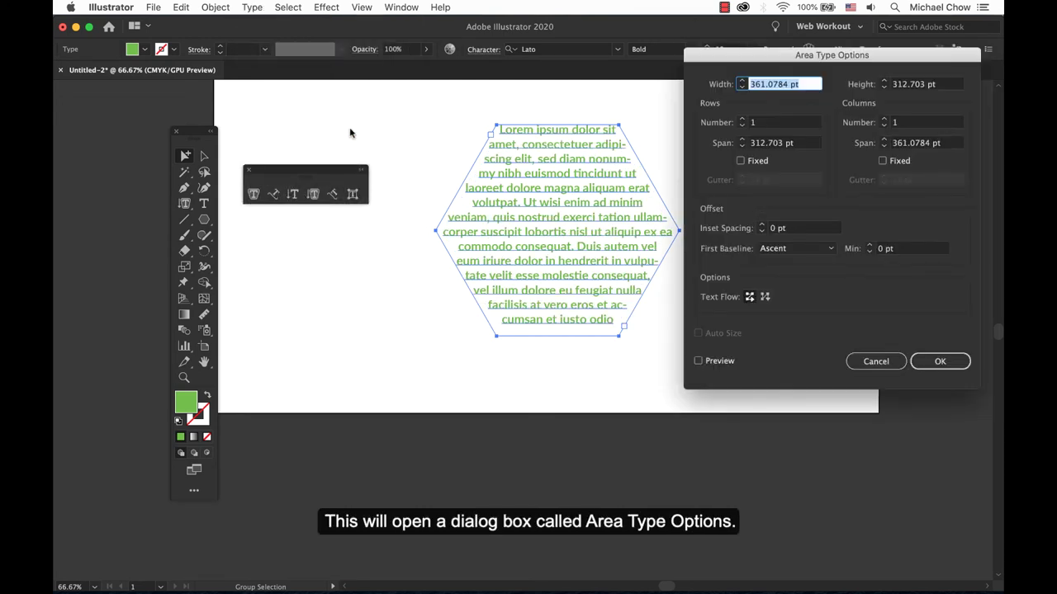
left_click(697, 362)
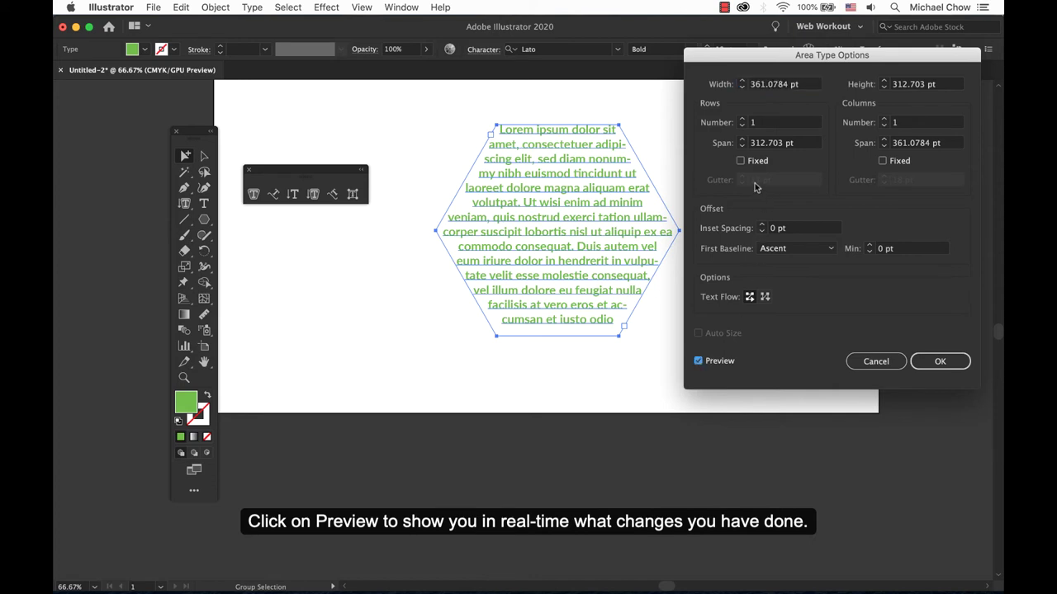
left_click(762, 228)
key("Up")
key("Up")
key("Up")
key("Up")
key("Up")
key("Up")
key("Up")
key("Up")
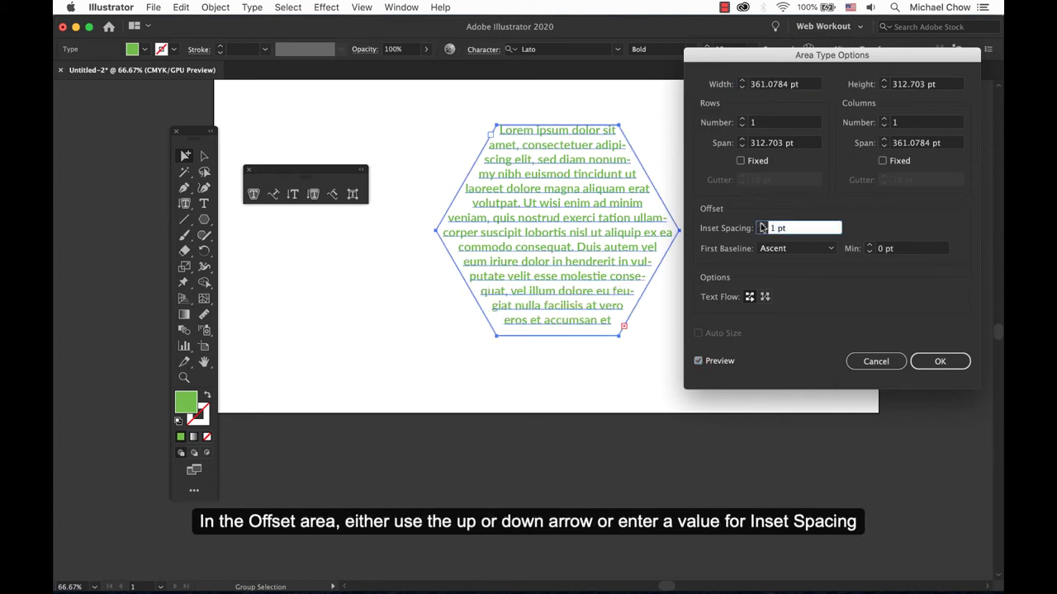
key("Up")
key("Up")
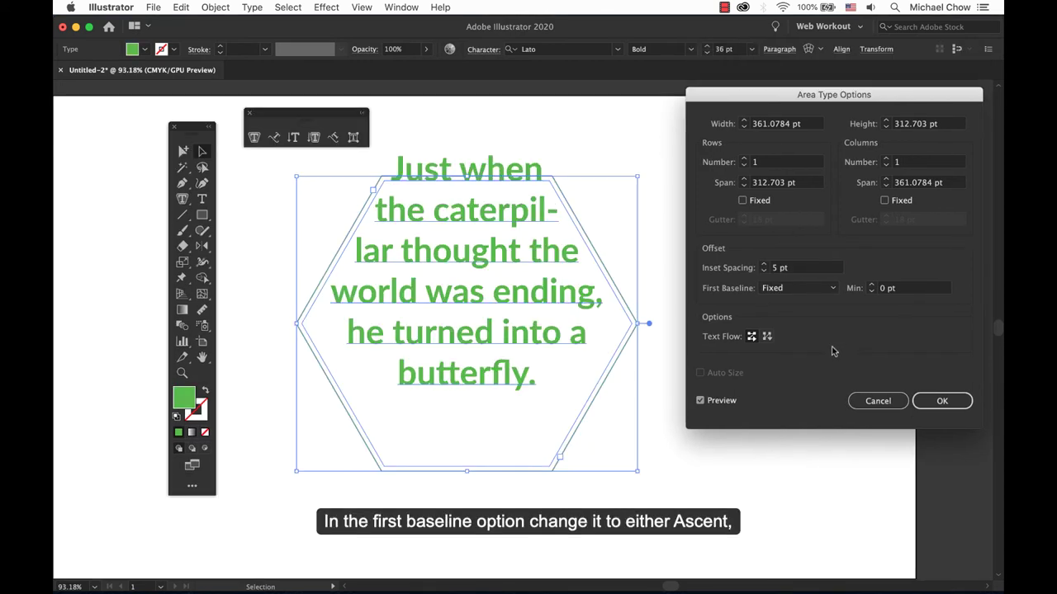
Try Ascent, then Cap Height, then Fixed as the caterpillar text's First Baseline
left_click(809, 288)
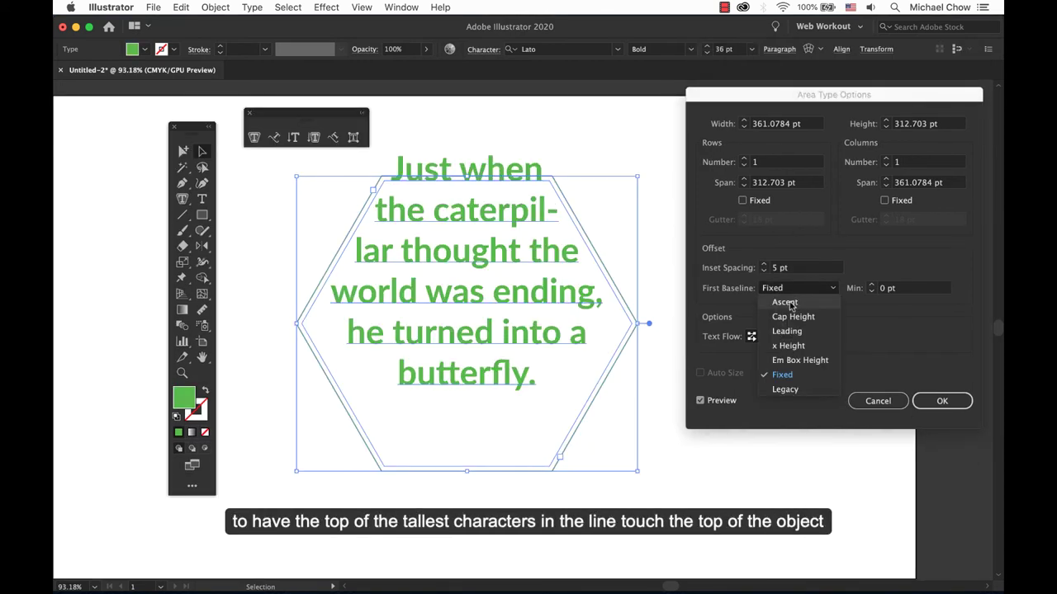
left_click(789, 302)
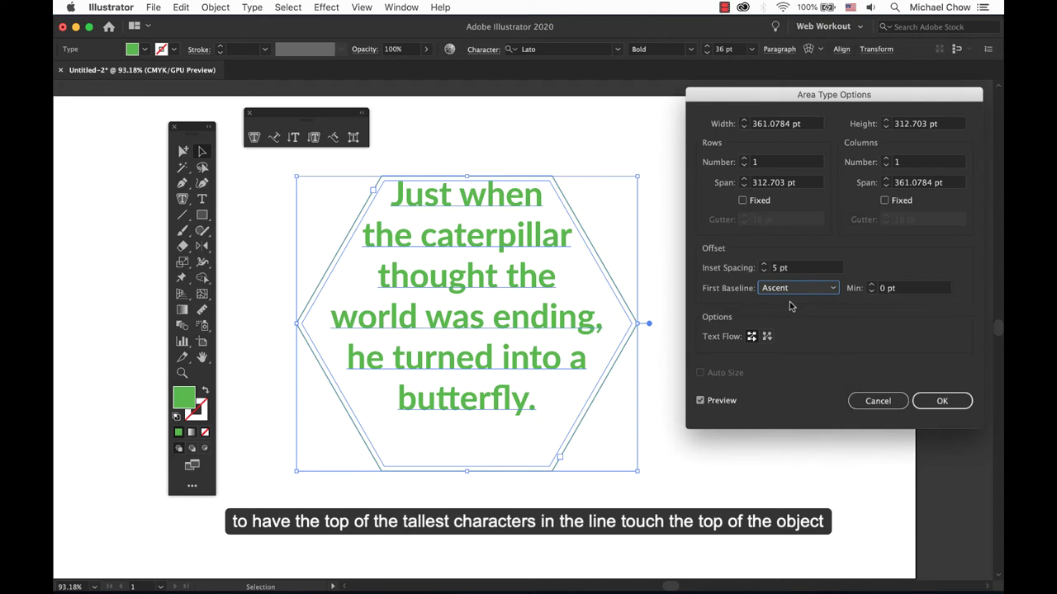
left_click(806, 290)
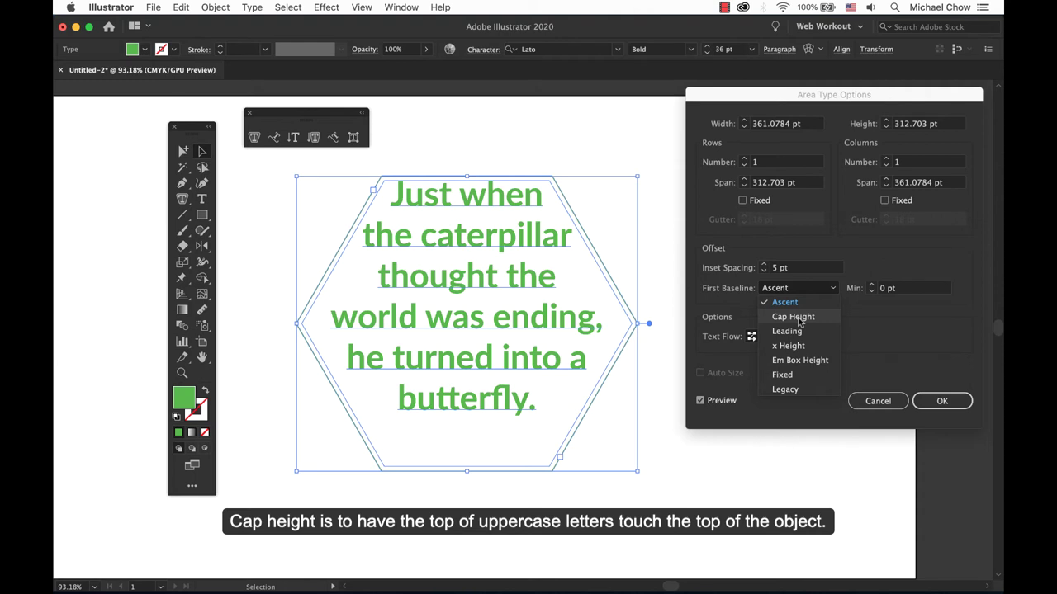
left_click(798, 319)
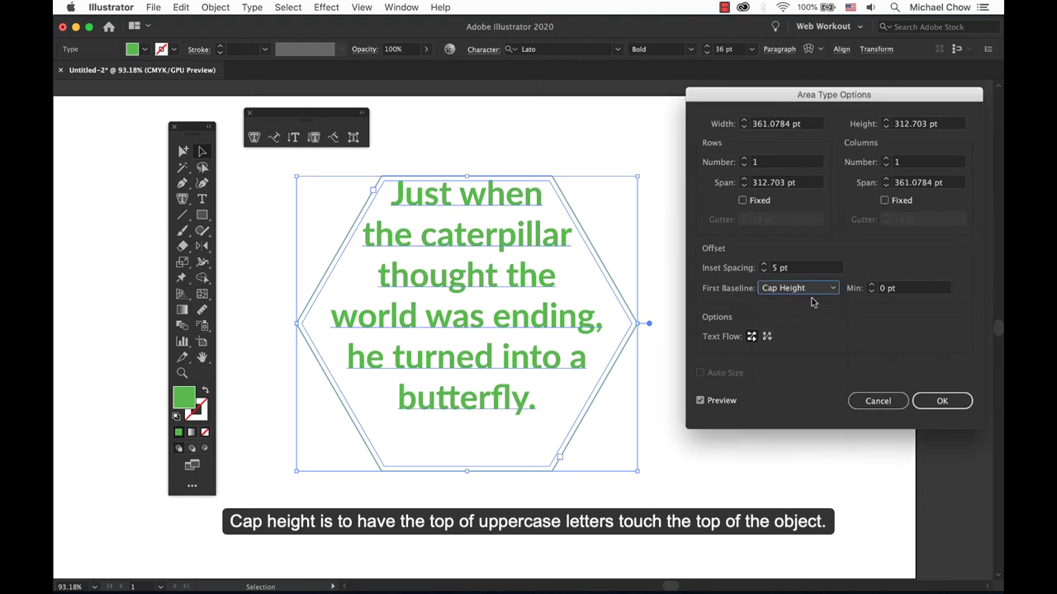
left_click(813, 292)
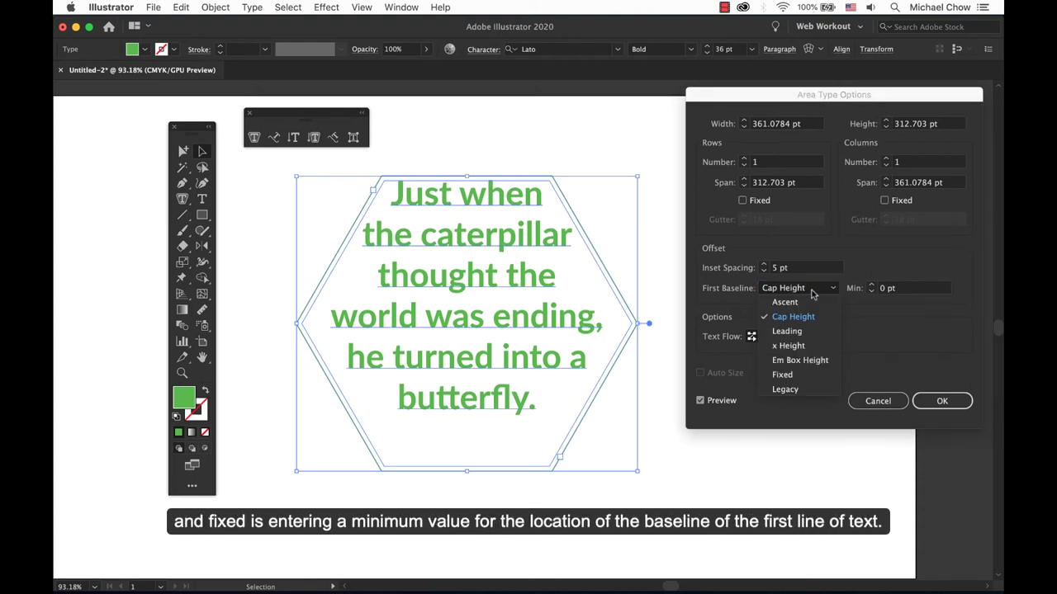
left_click(782, 375)
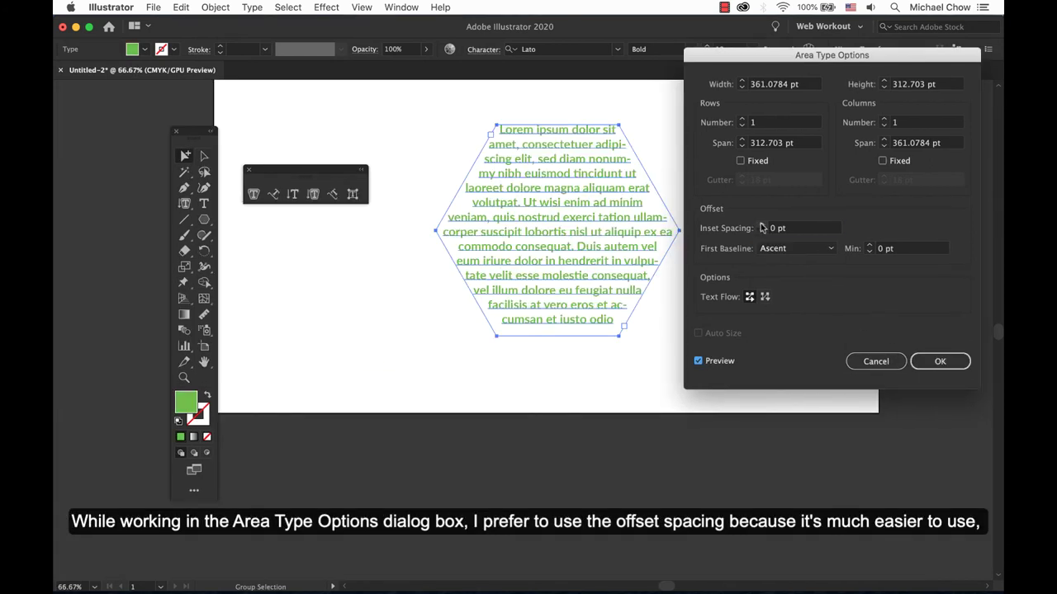
Nudge Inset Spacing up five steps with its spinner
left_click(761, 224)
left_click(761, 224)
left_click(761, 225)
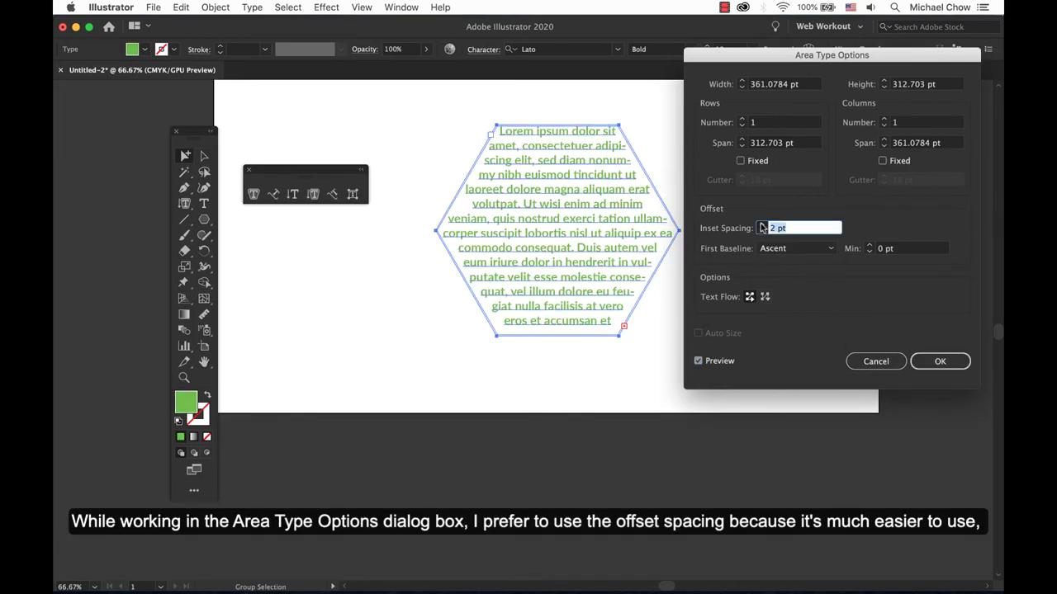
left_click(761, 224)
left_click(761, 225)
left_click(761, 225)
left_click(762, 224)
left_click(761, 224)
left_click(761, 225)
left_click(761, 225)
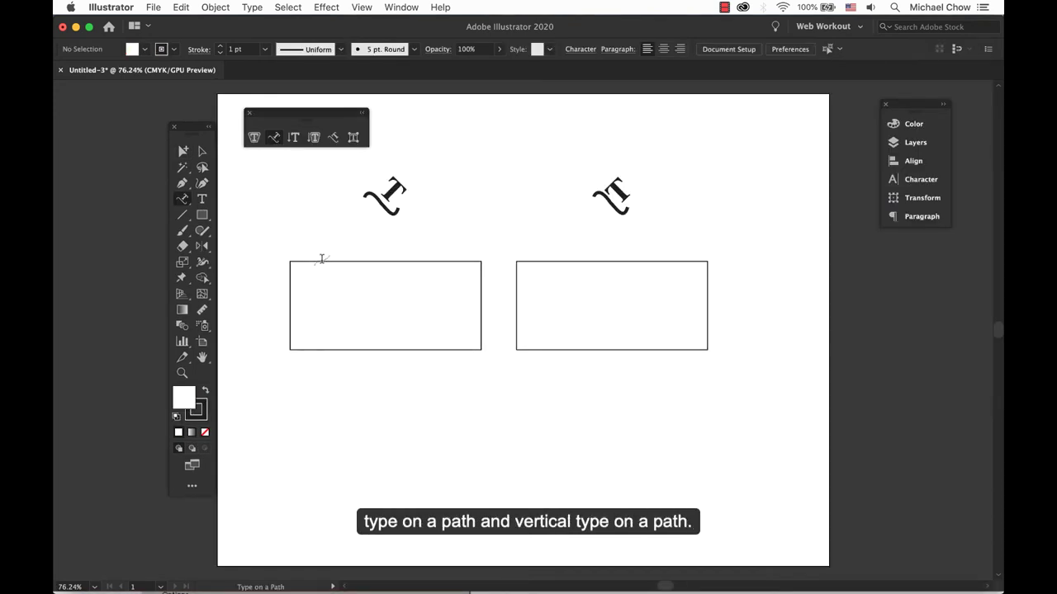
Set path text on the left rectangle's edge and vertical path text on the right one's edge
left_click(322, 261)
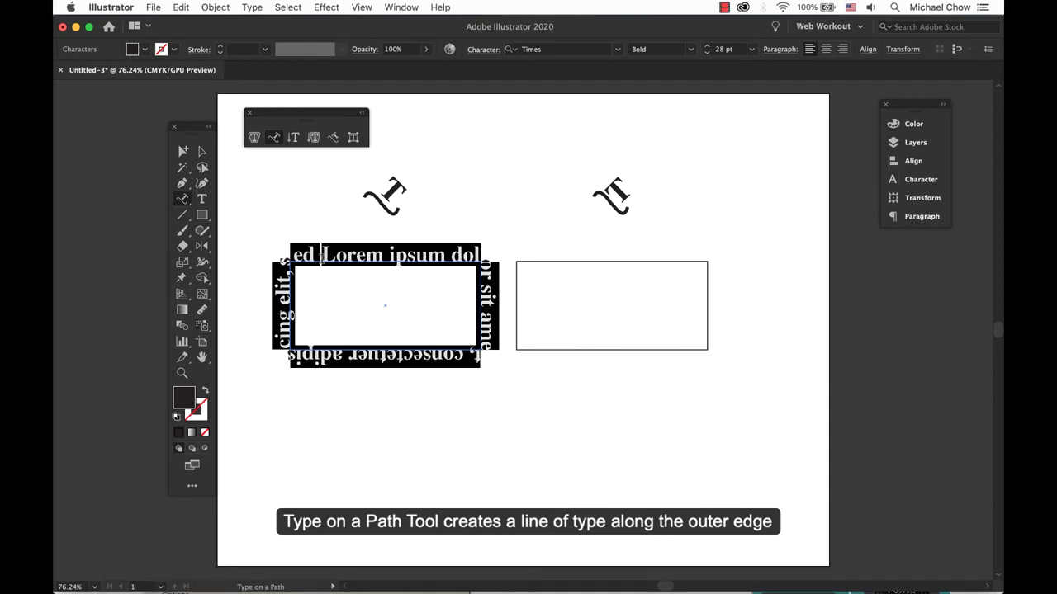
key("super")
left_click(302, 226, "super")
key("shift")
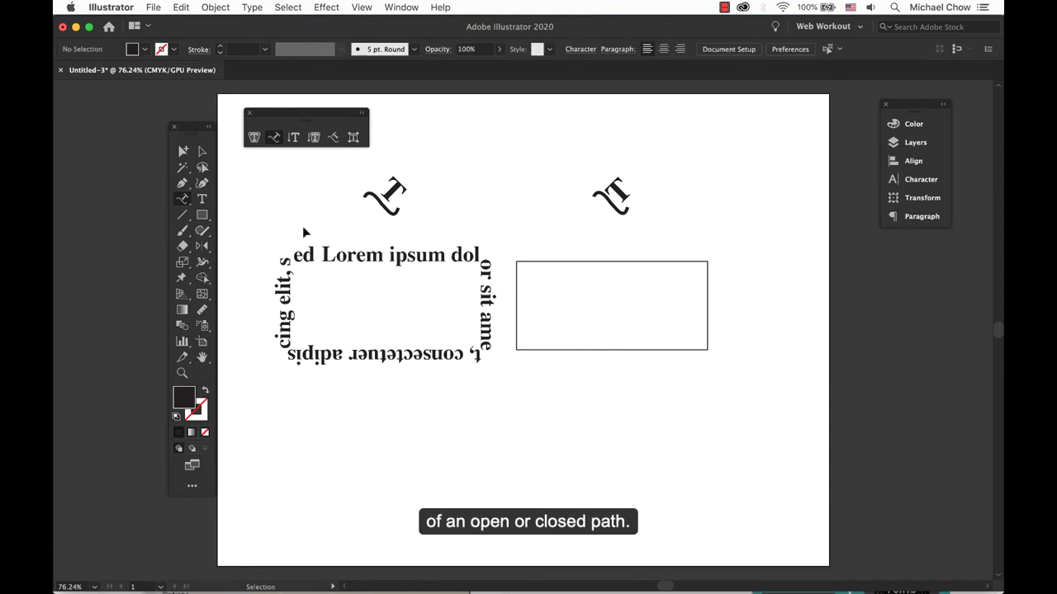
left_click(564, 262)
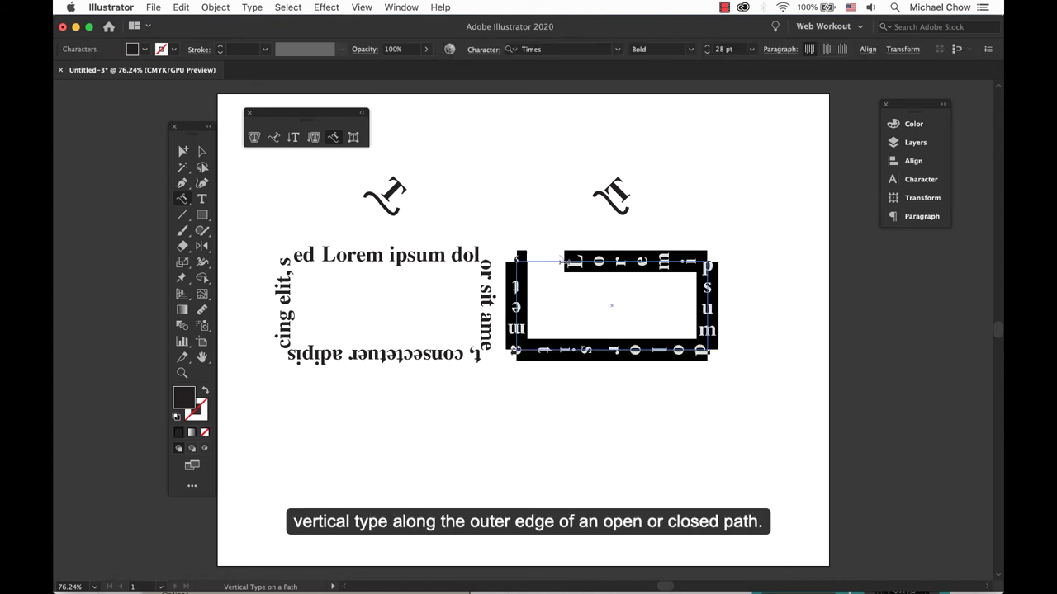
left_click(549, 205, "super")
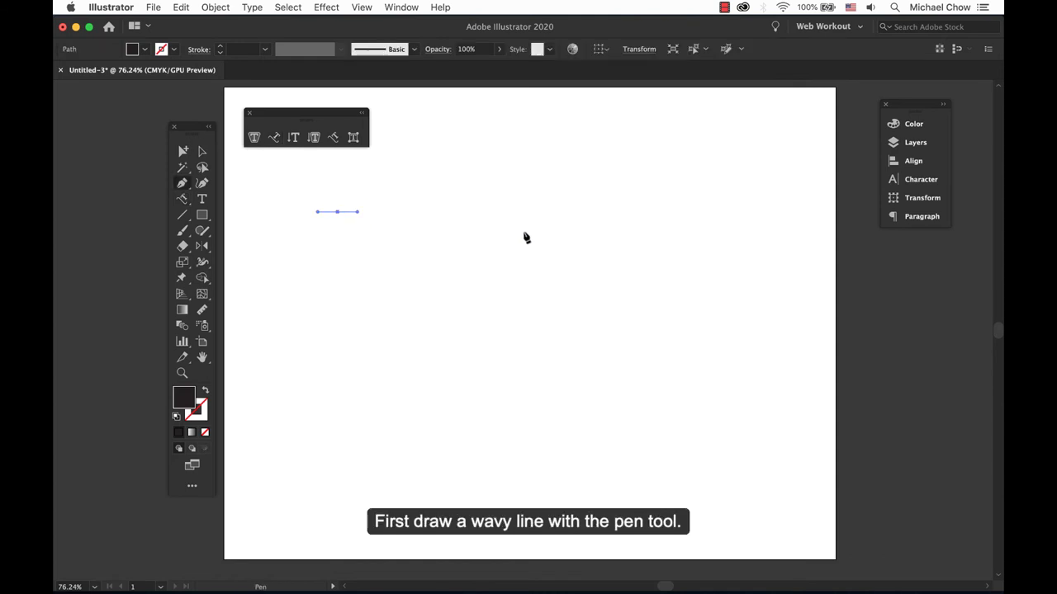
Draw a two-curve wavy path ending at the right
left_click_drag(525, 225, 568, 308)
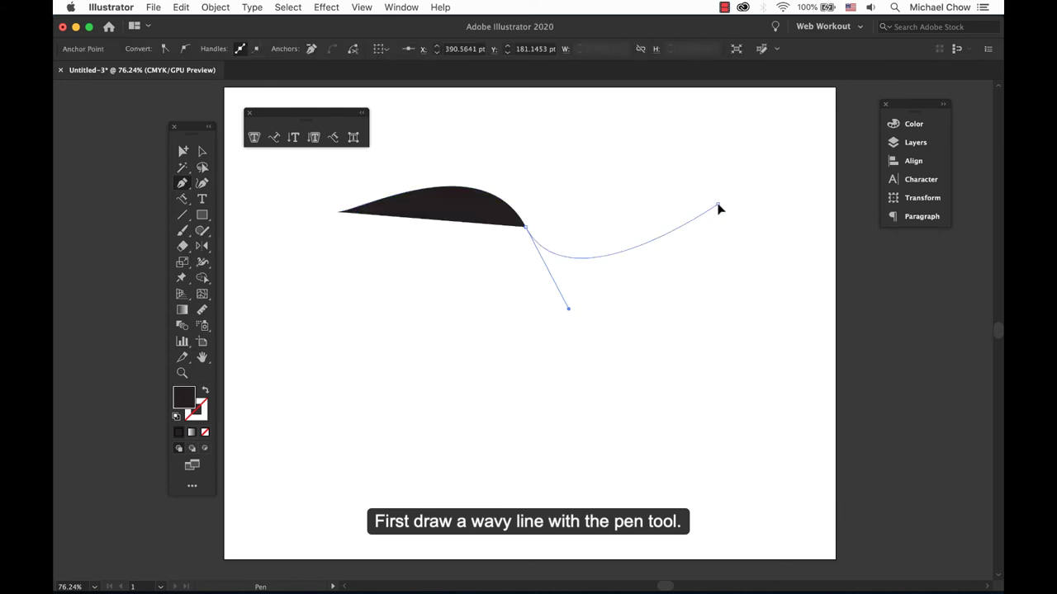
left_click_drag(719, 205, 731, 186)
left_click(764, 231, "super")
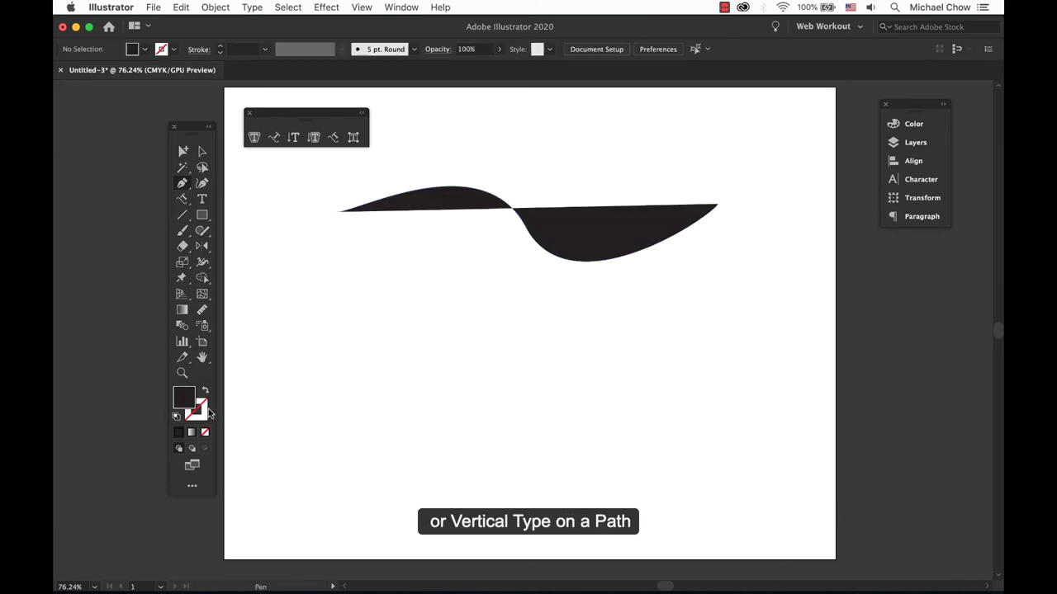
Replace the path's placeholder text with 'Type on a wavy line and curve!'
left_click(274, 137)
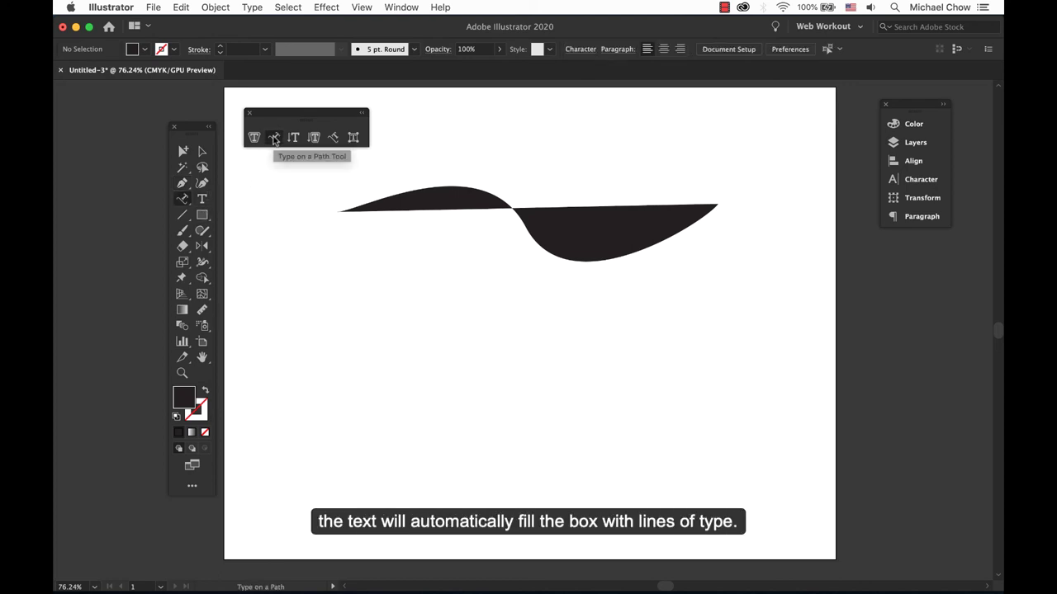
left_click(371, 201)
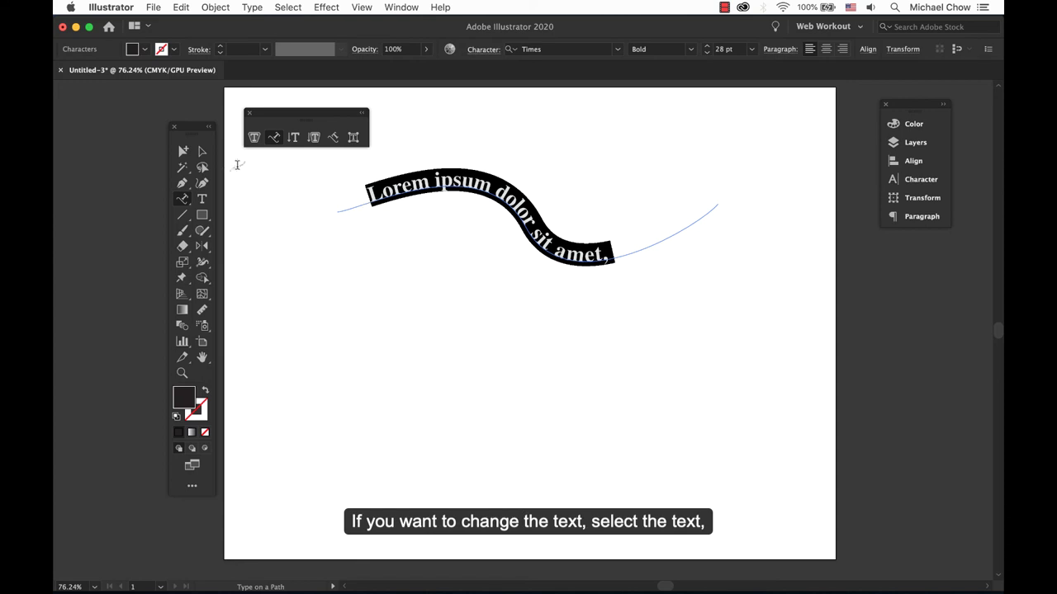
type("Typ")
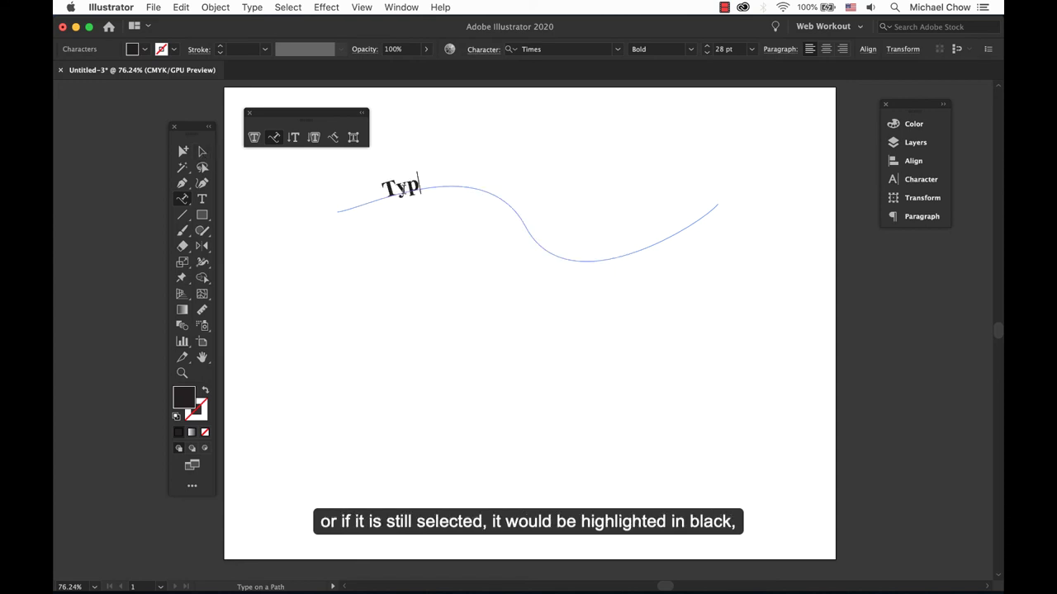
type("e on a wavy")
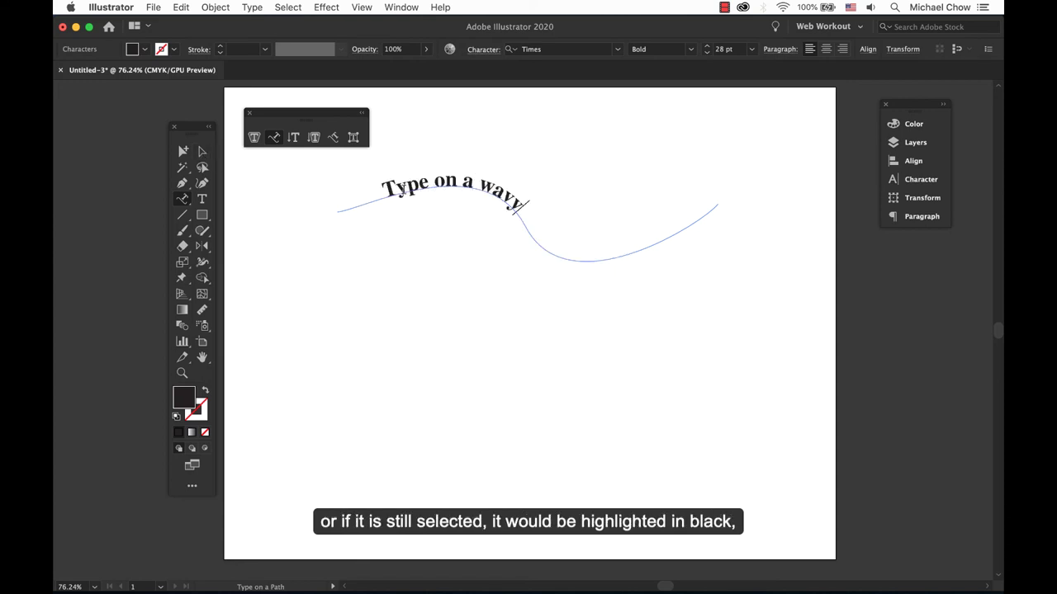
type(" line and cu")
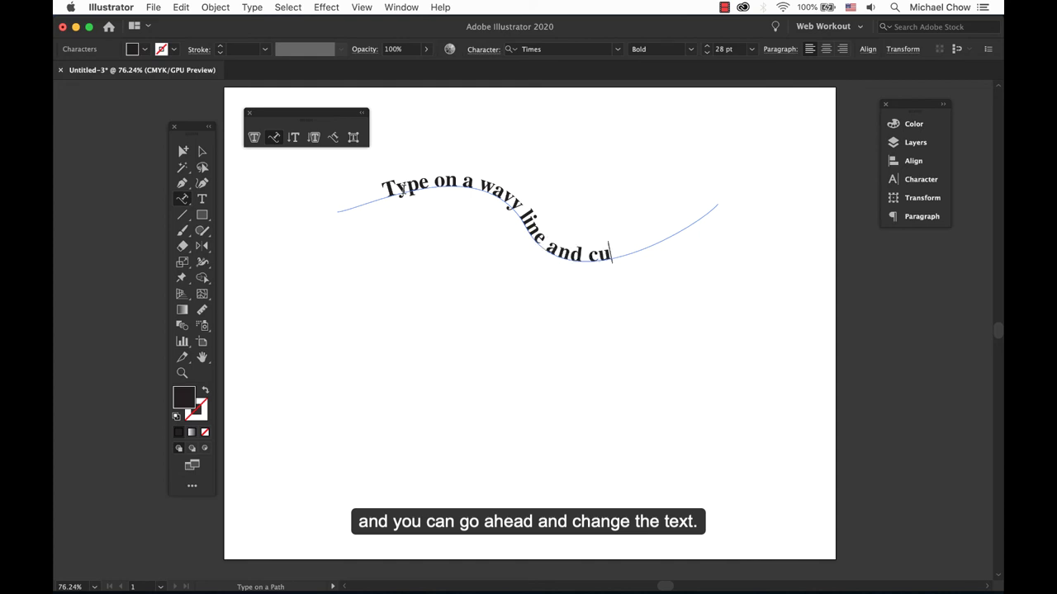
type("rve!")
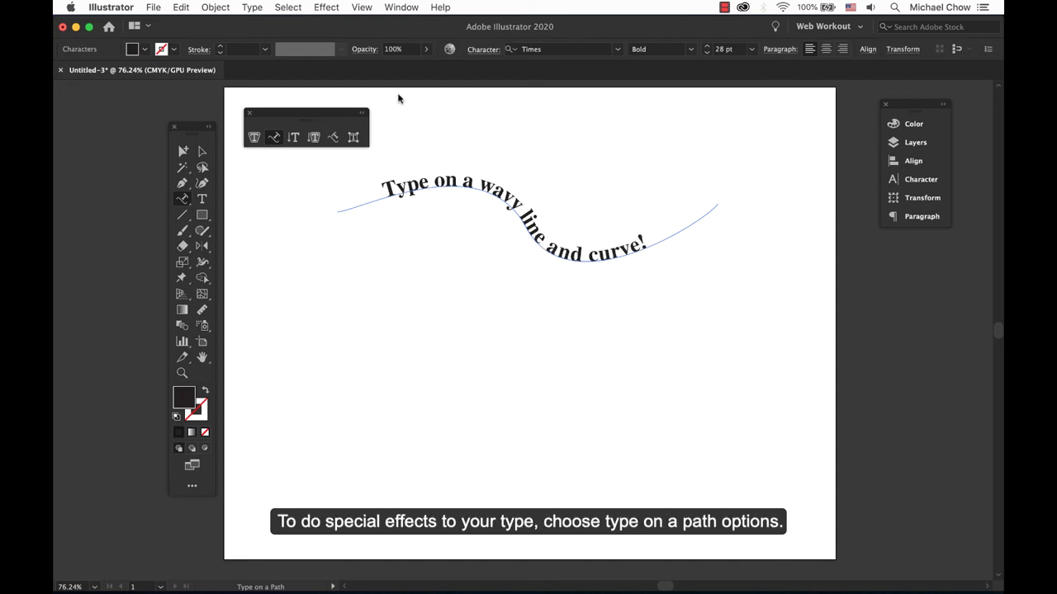
Open Type on a Path Options with Preview on, moved clear of the artwork
left_click(253, 8)
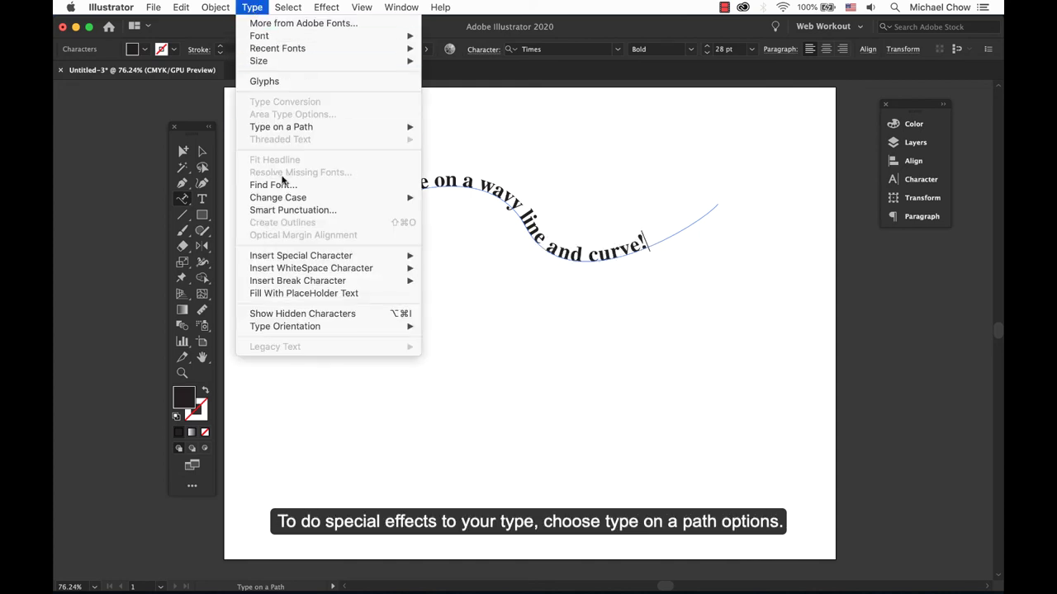
mouse_move(280, 128)
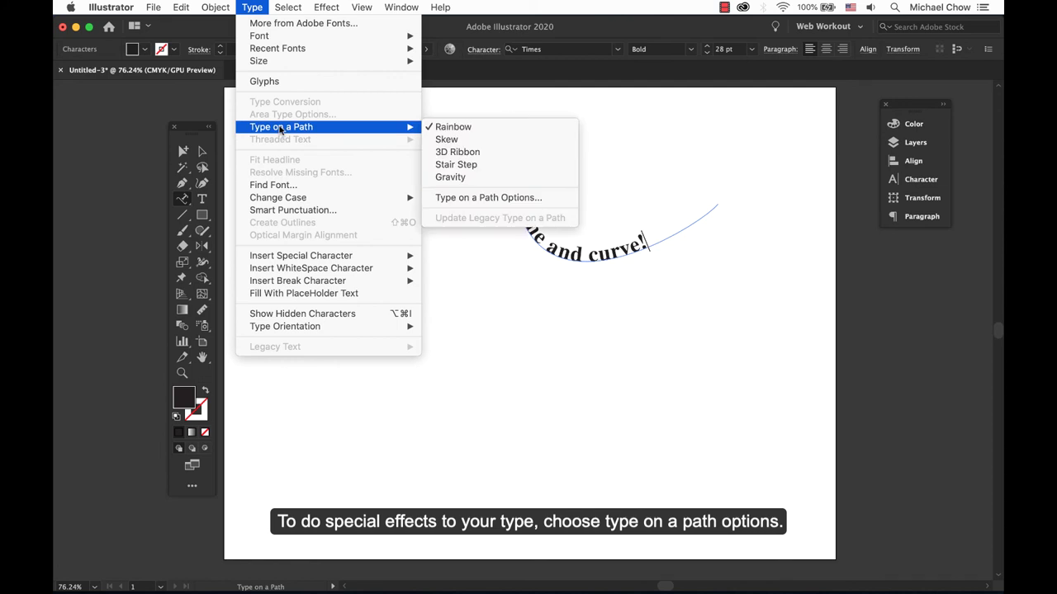
left_click(479, 198)
left_click(540, 402)
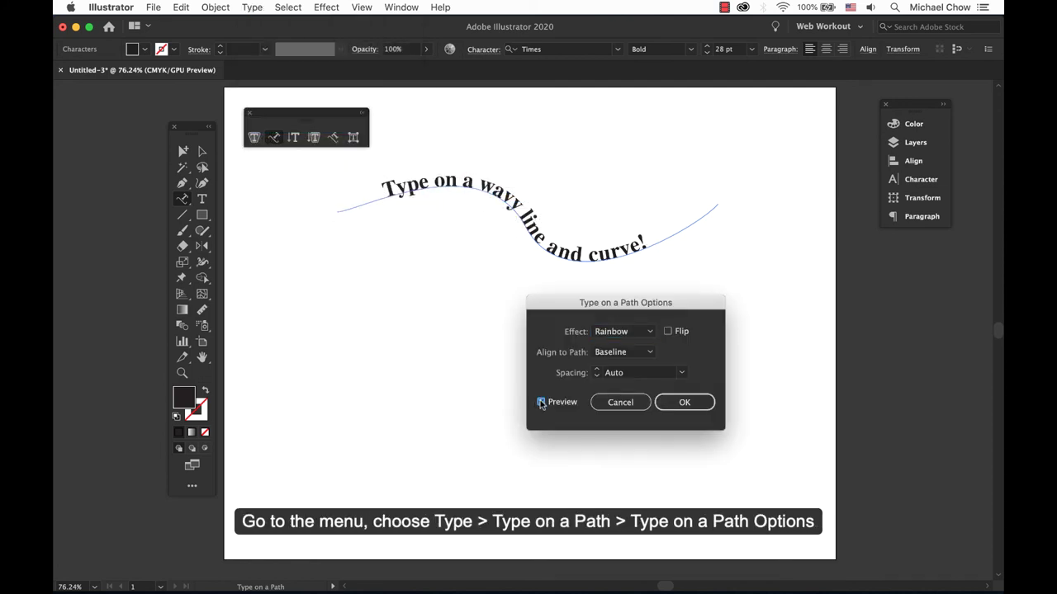
left_click_drag(628, 310, 557, 343)
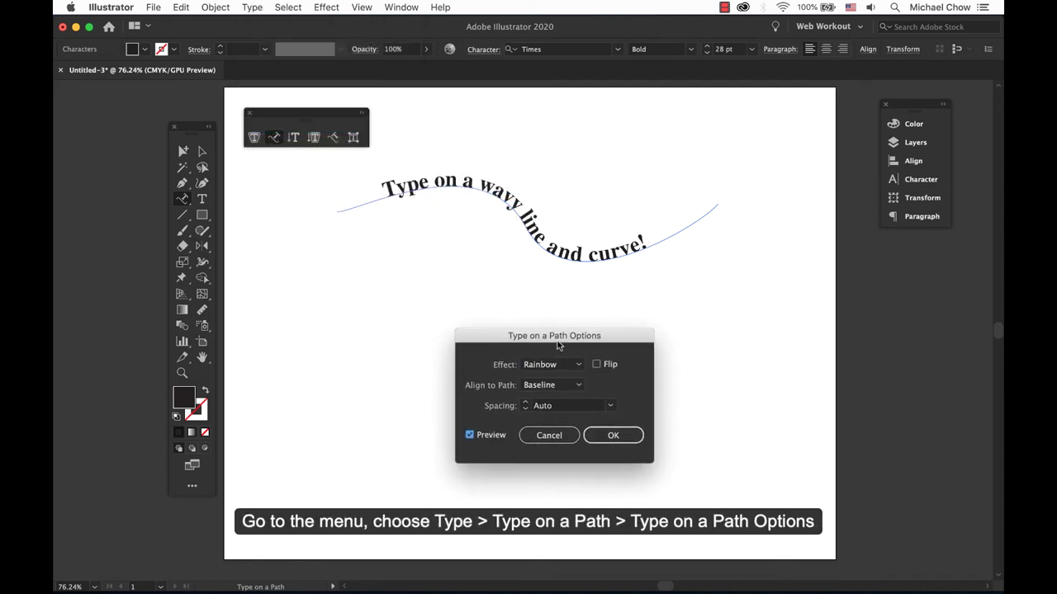
Preview Flip, then the Ascender, Descender, Center and Baseline path alignments
left_click(596, 365)
left_click(596, 365)
left_click(560, 386)
left_click(561, 401)
left_click(568, 385)
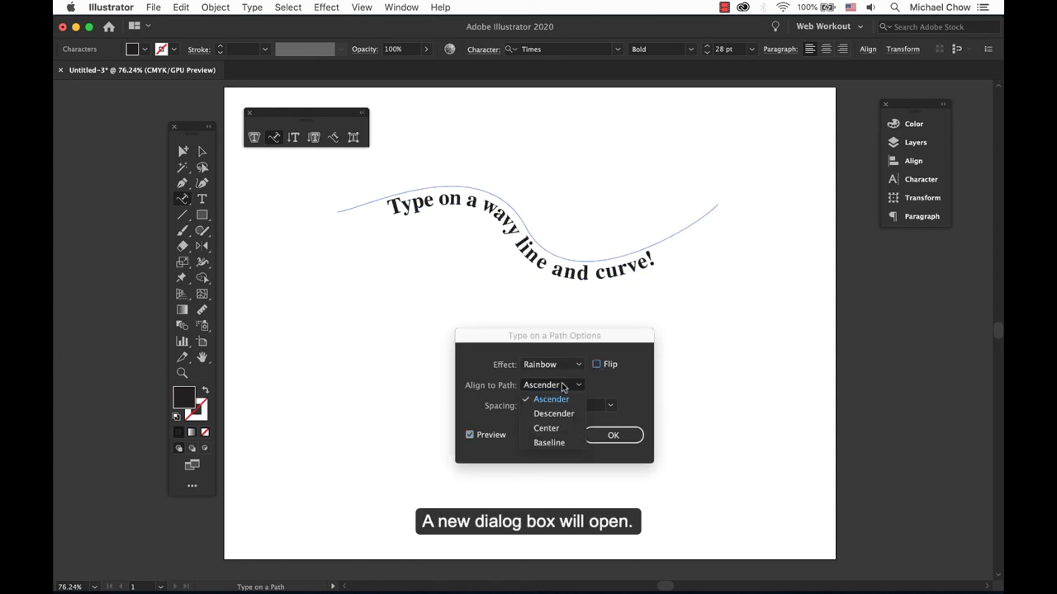
left_click(561, 414)
left_click(566, 388)
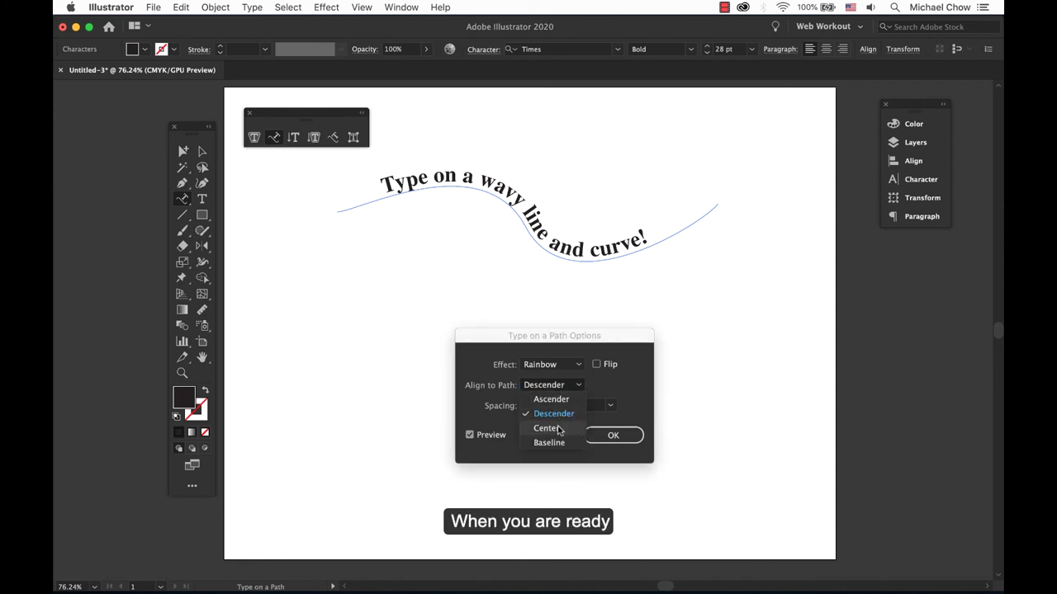
left_click(557, 429)
left_click(567, 386)
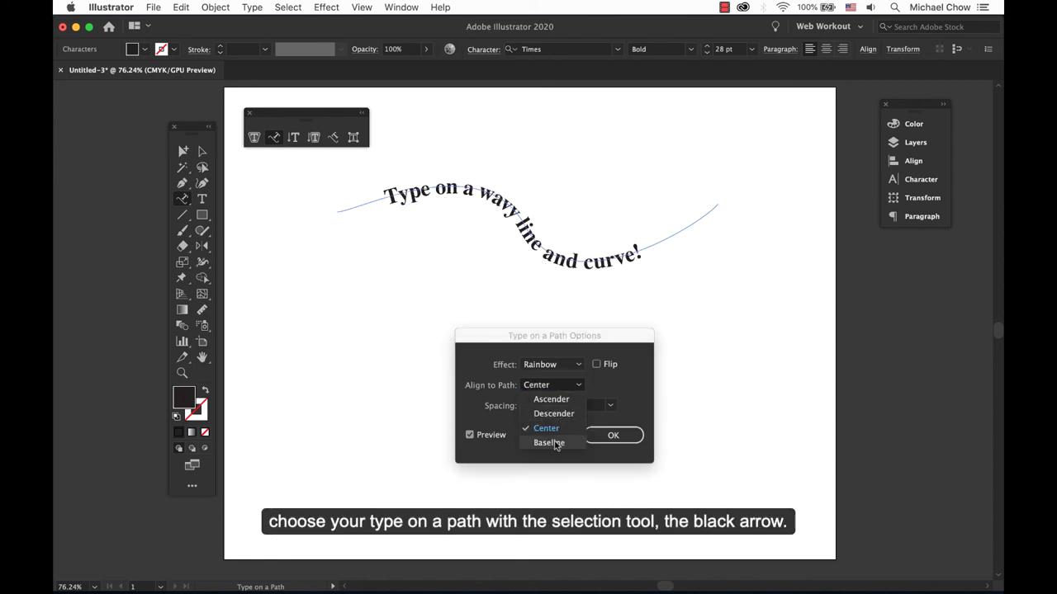
left_click(553, 443)
Preview the Skew, 3D Ribbon, Stair Step and Gravity effects, then return to Rainbow
left_click(552, 368)
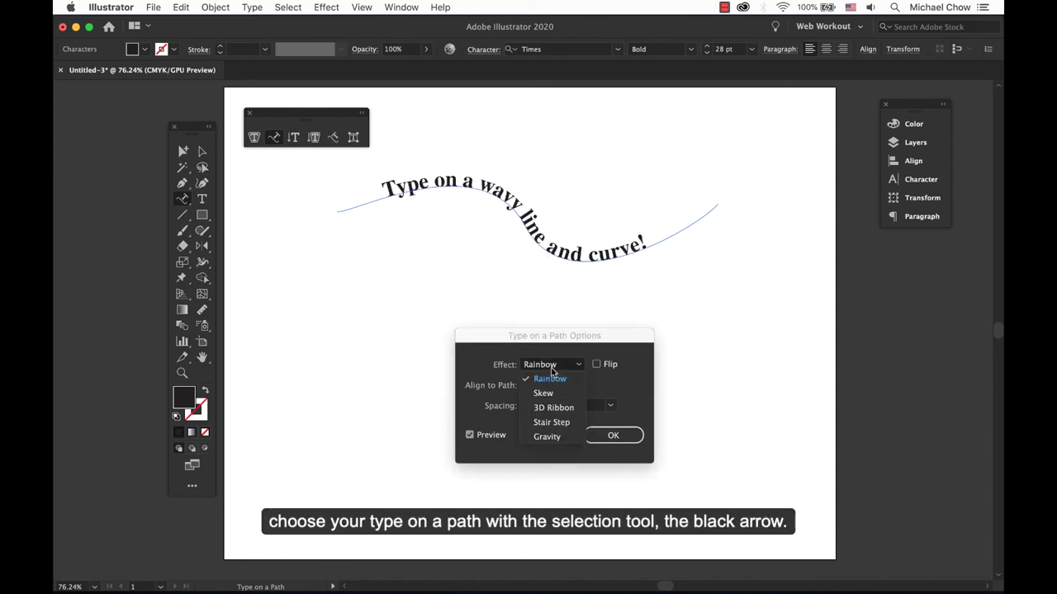
left_click(548, 395)
left_click(549, 368)
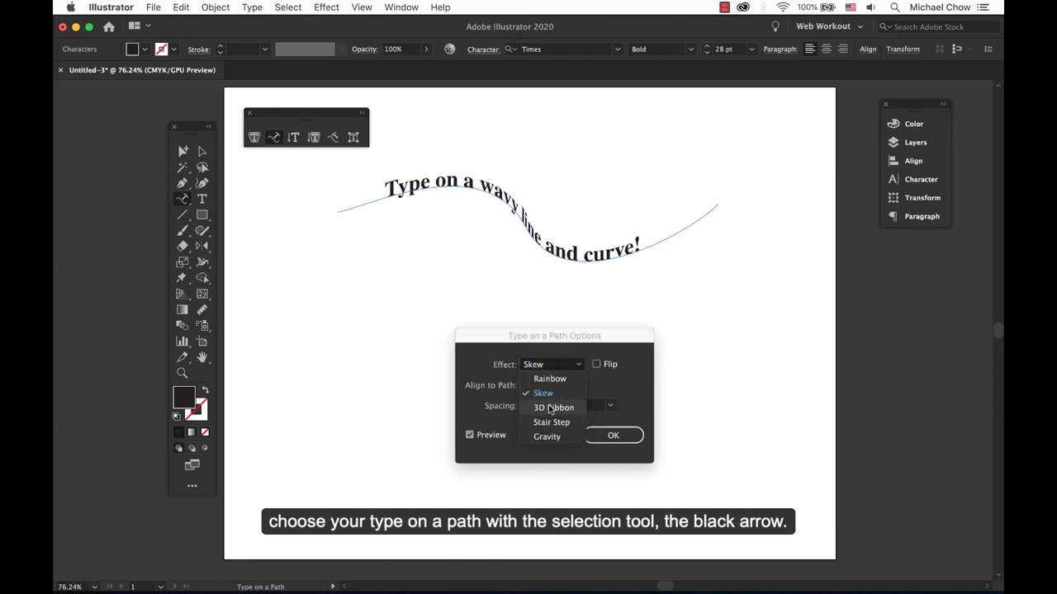
left_click(549, 405)
left_click(553, 370)
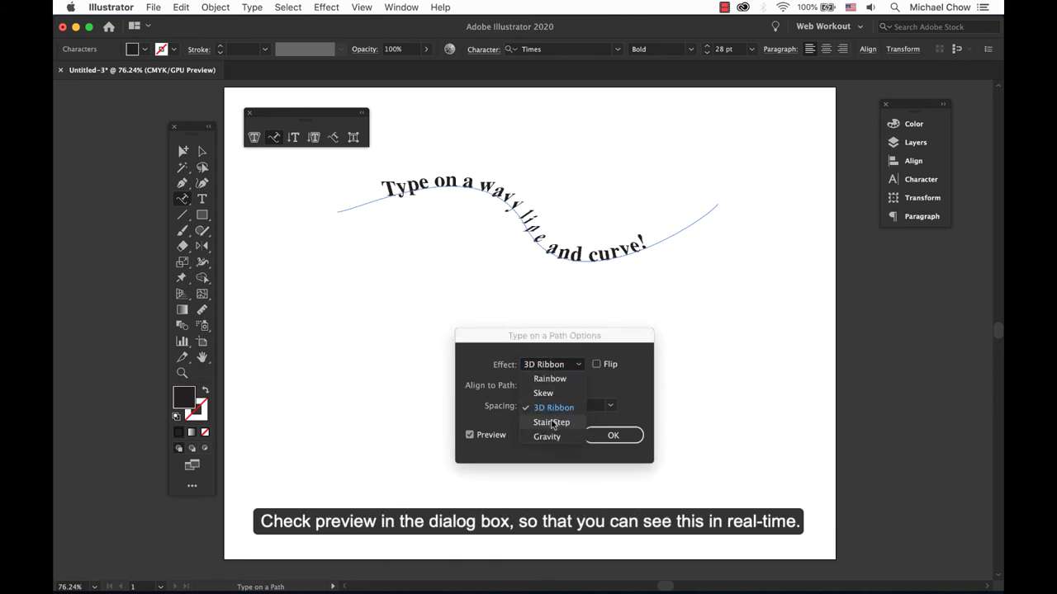
left_click(552, 423)
left_click(558, 369)
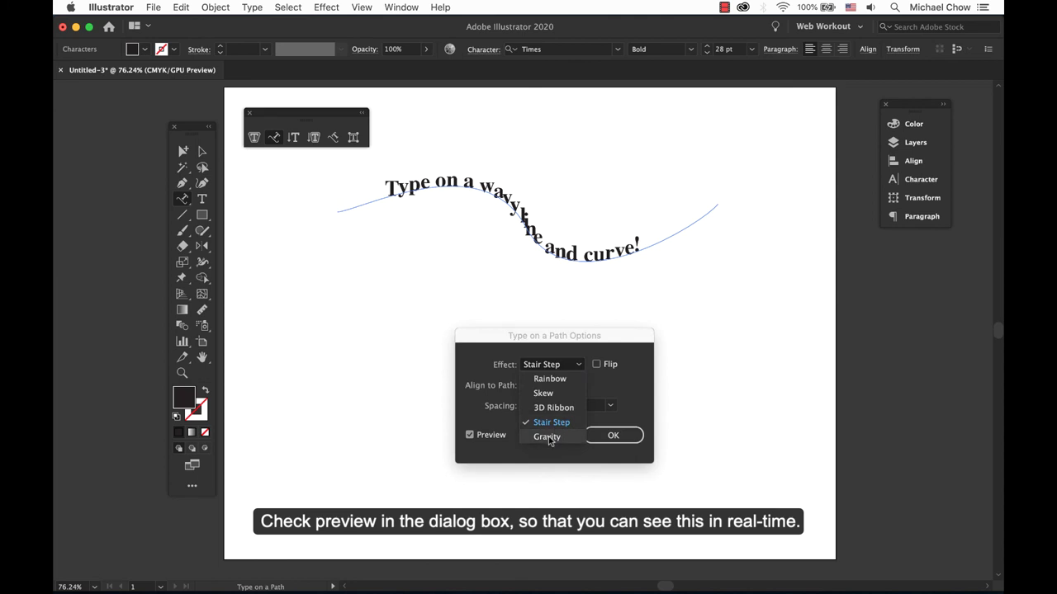
left_click(549, 437)
left_click(561, 368)
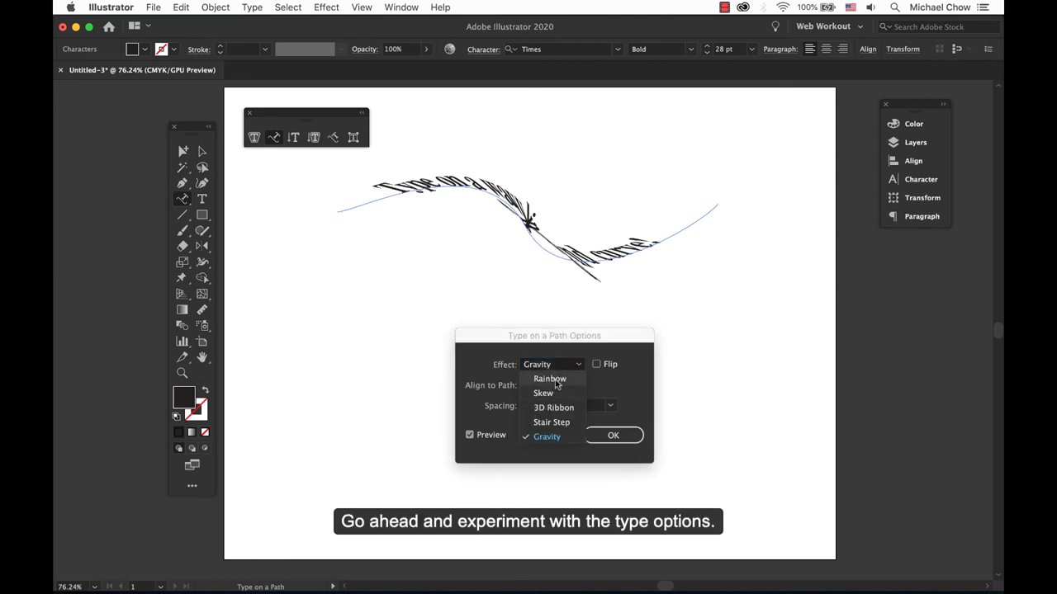
left_click(551, 379)
Keep Rainbow with Descender alignment and apply the options
left_click(611, 440)
left_click(552, 385)
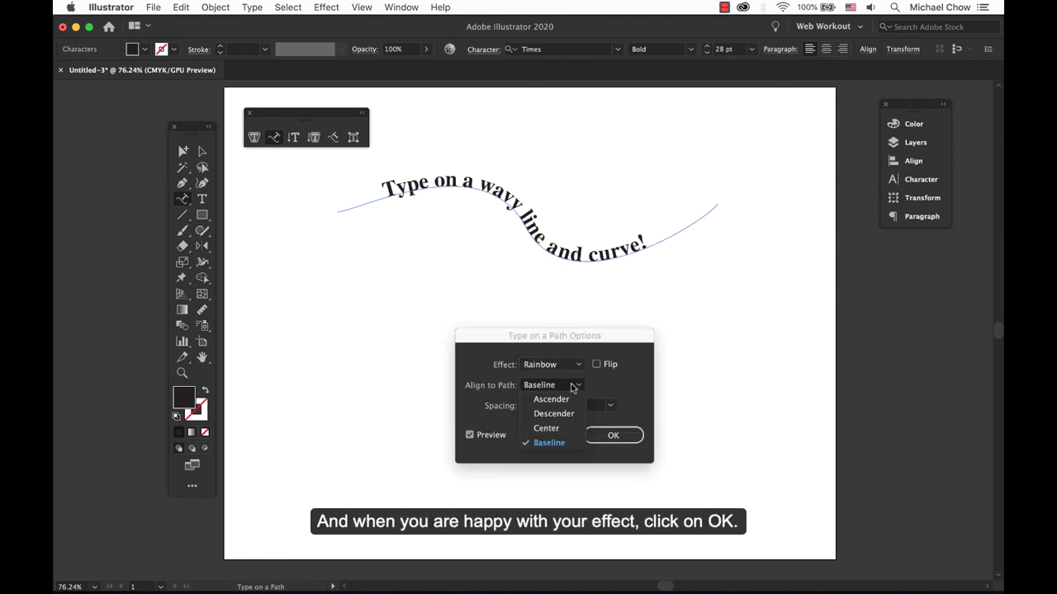
left_click(565, 414)
left_click(615, 437)
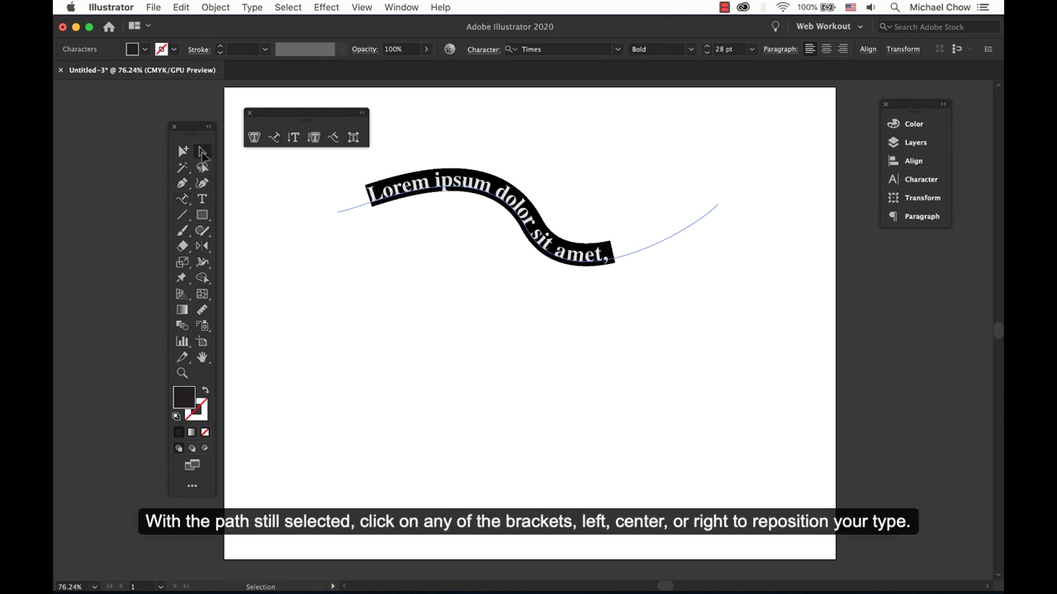
Drag the path text's start and centre brackets further along the curve, then select the whole line
left_click(183, 151)
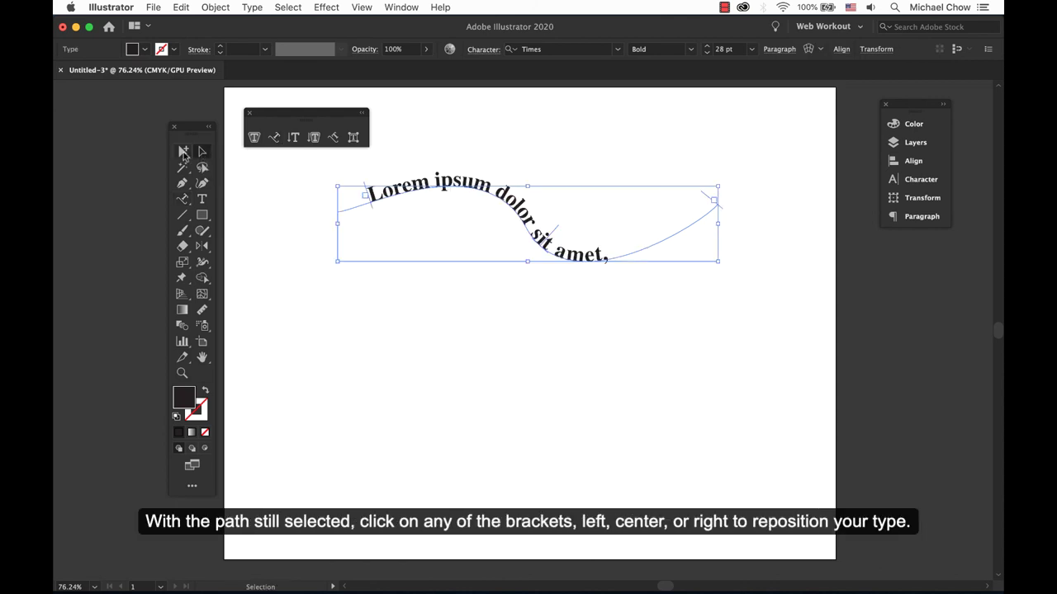
mouse_move(368, 198)
left_mouse_down()
mouse_move(430, 209)
mouse_move(386, 203)
left_mouse_up()
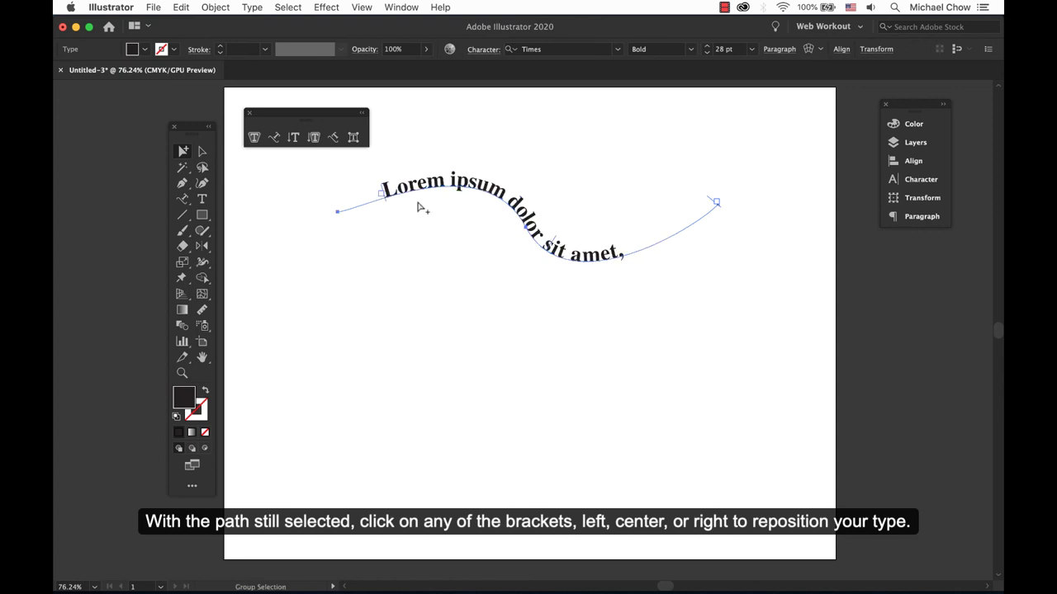
mouse_move(557, 250)
left_mouse_down()
mouse_move(547, 264)
mouse_move(507, 259)
mouse_move(459, 235)
mouse_move(602, 244)
mouse_move(529, 231)
mouse_move(568, 237)
left_mouse_up()
left_click(276, 138)
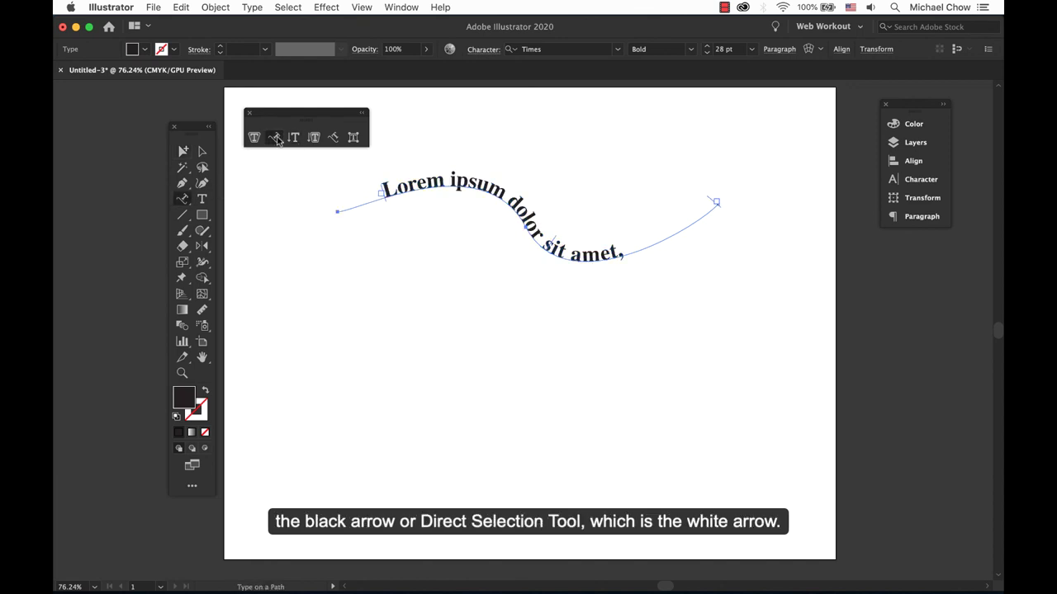
triple_click(403, 188)
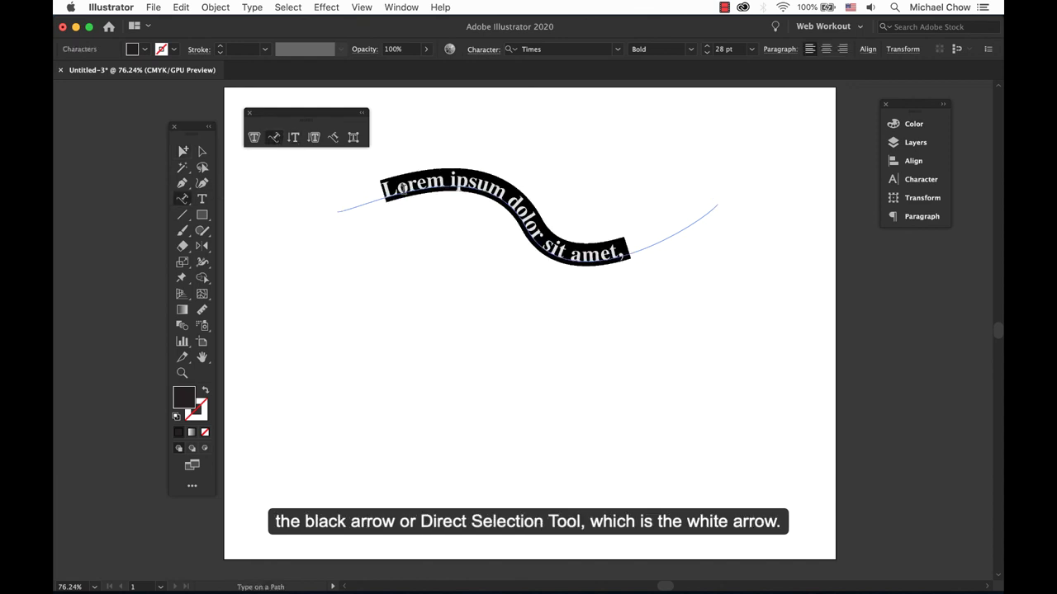